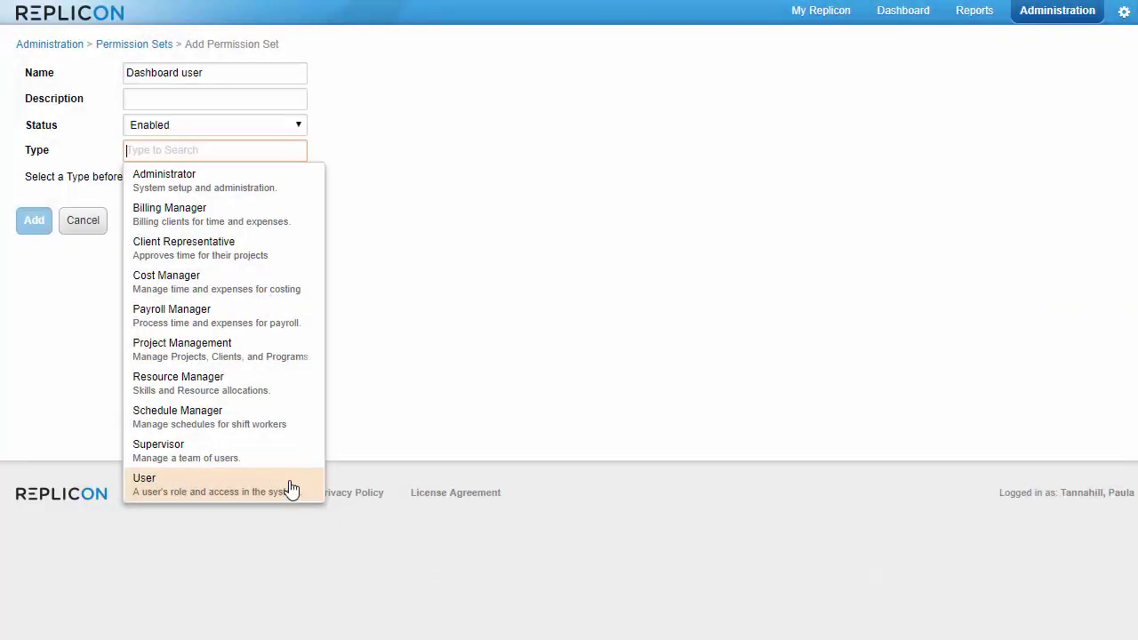
# Make Dashboard user a User-type permission set with Dashboard View and Edit ticked.
pyautogui.click(291, 489)
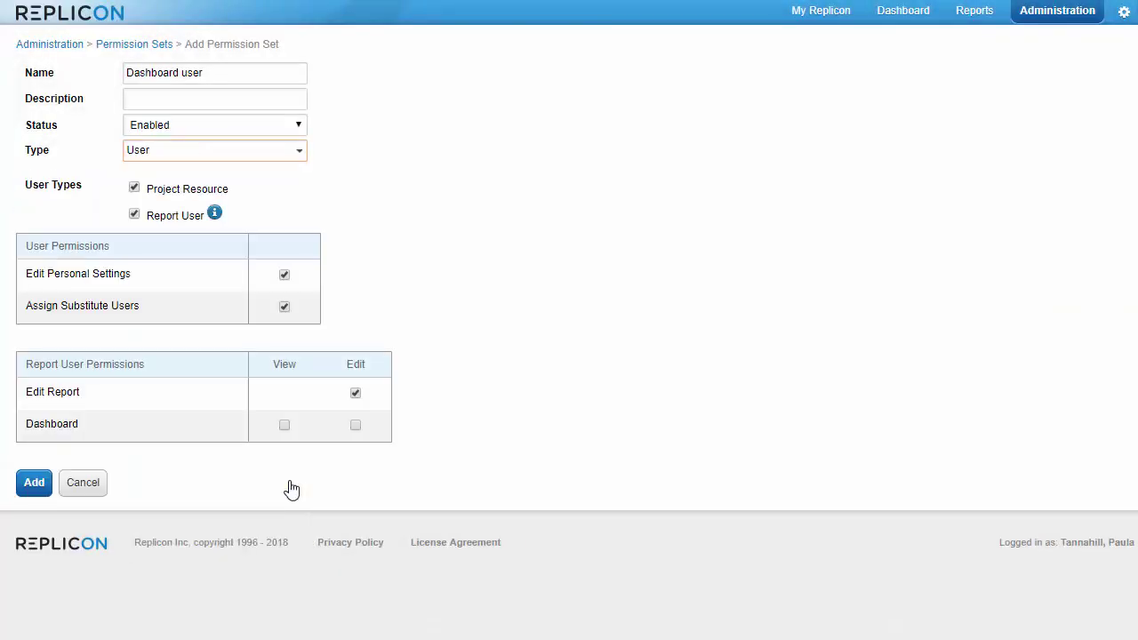
pyautogui.click(355, 426)
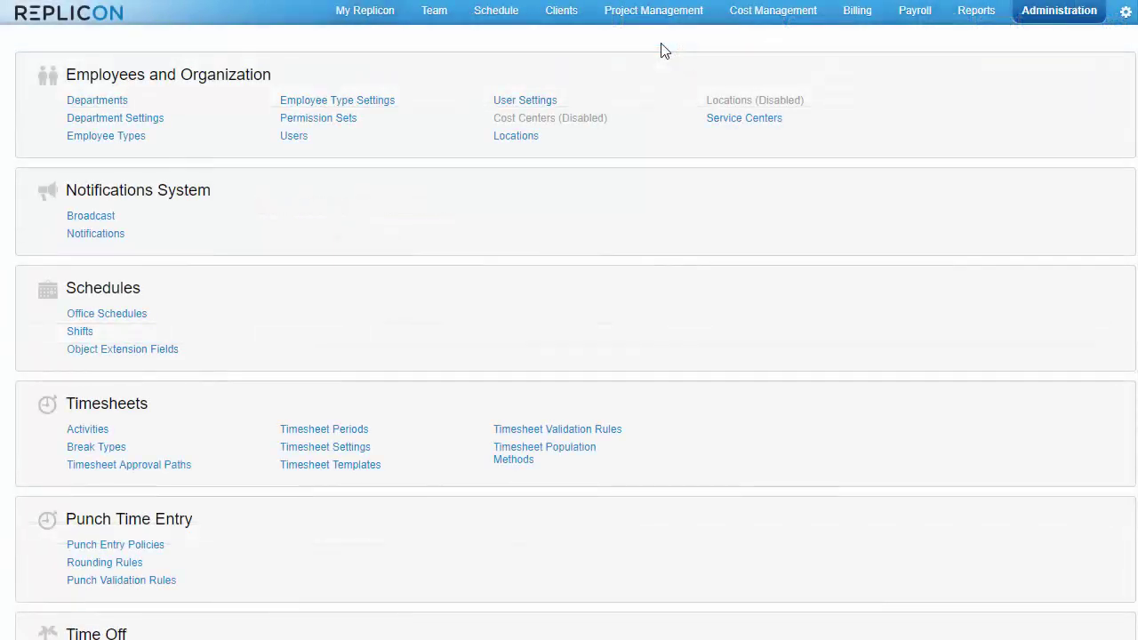
# Go through Project Management and Team on the way to the Dashboard.
pyautogui.click(649, 26)
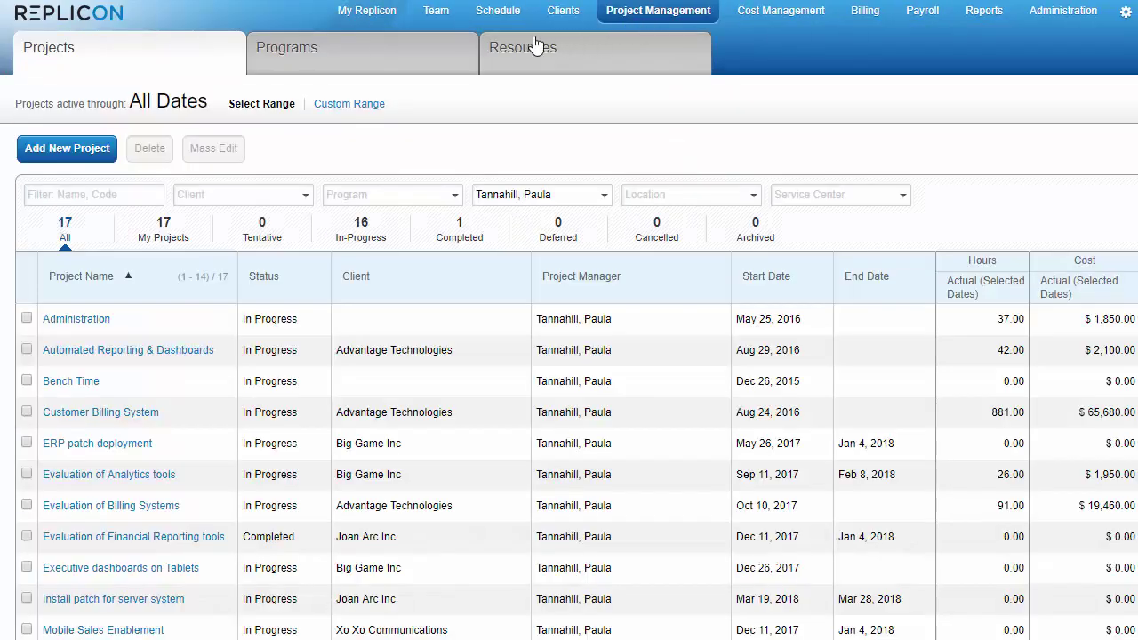
pyautogui.click(436, 18)
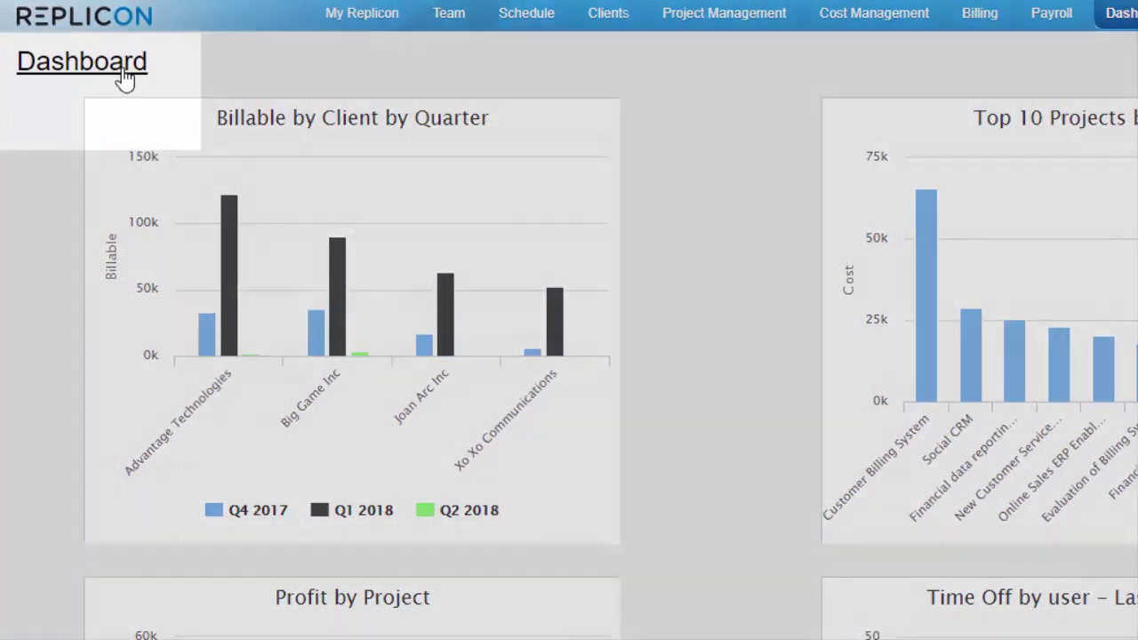
# Create and save a new dashboard titled with the user's own name.
pyautogui.click(122, 77)
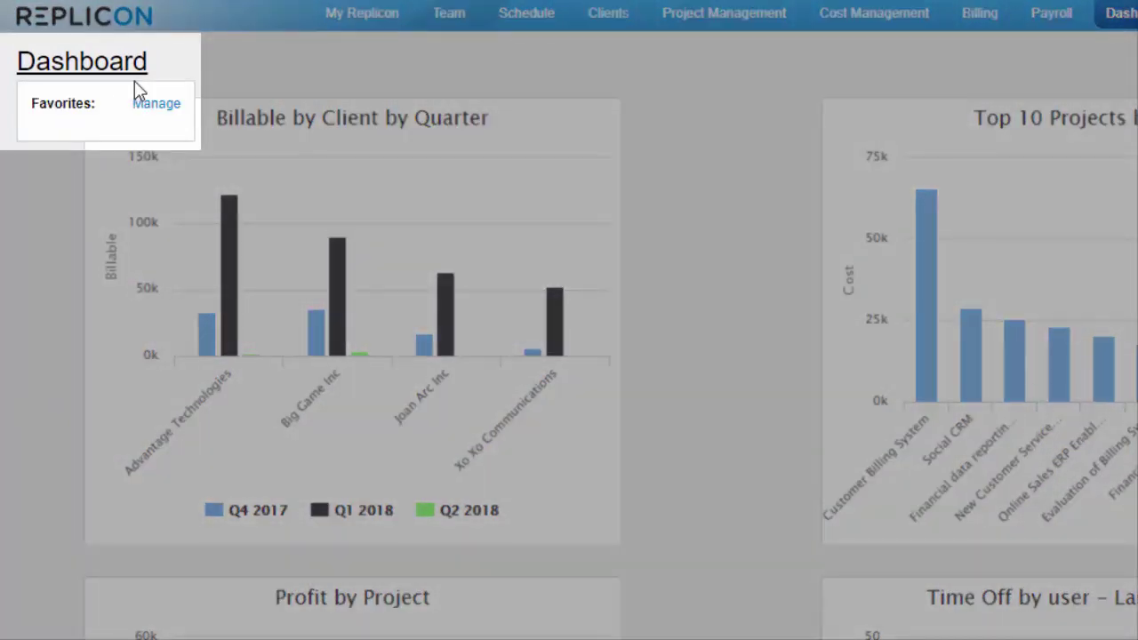
pyautogui.click(153, 104)
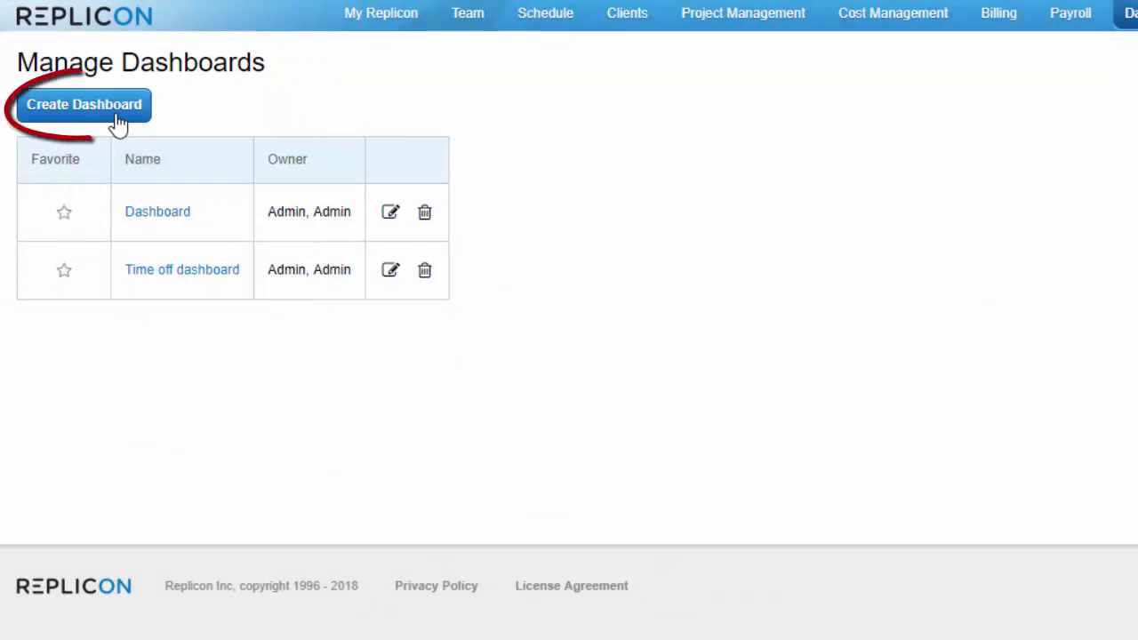
pyautogui.click(118, 122)
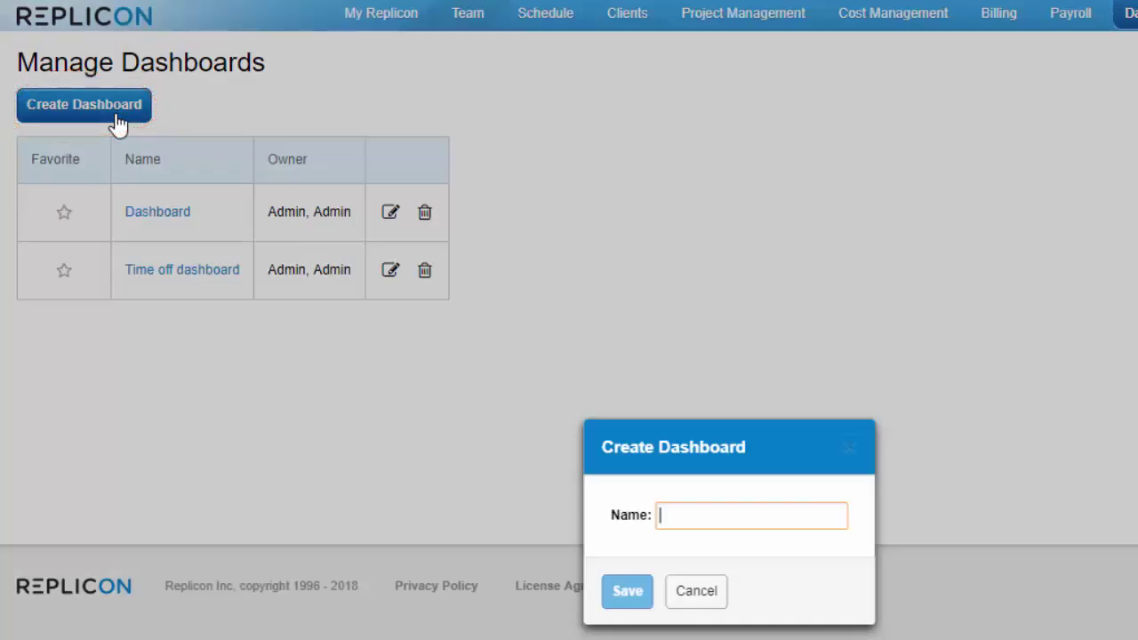
pyautogui.write("Paula's dashboard")
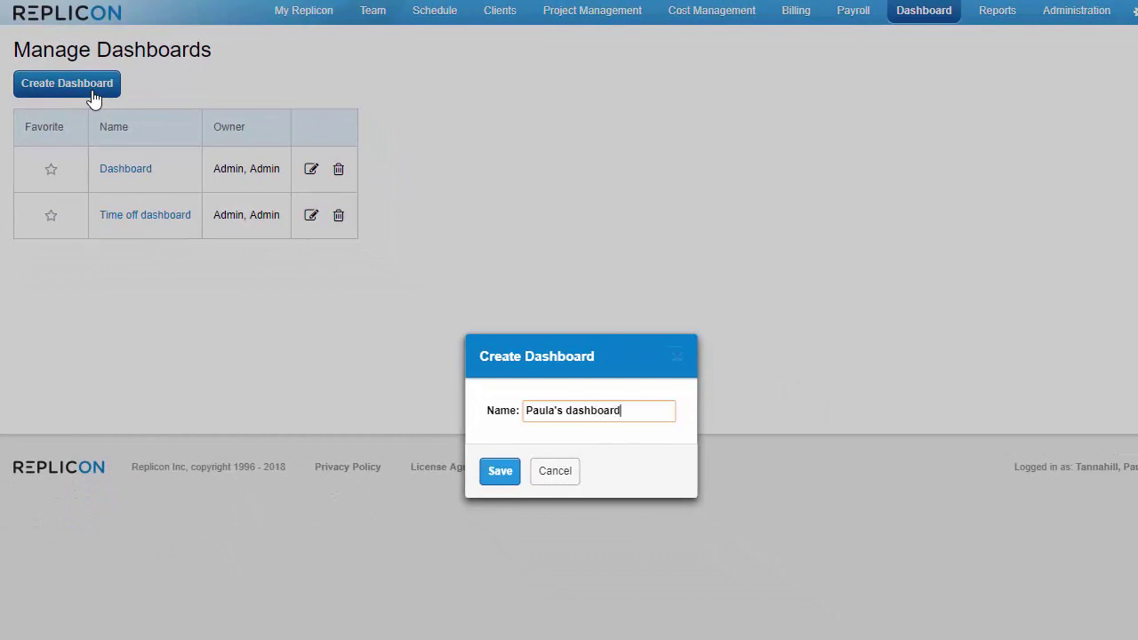
pyautogui.click(487, 471)
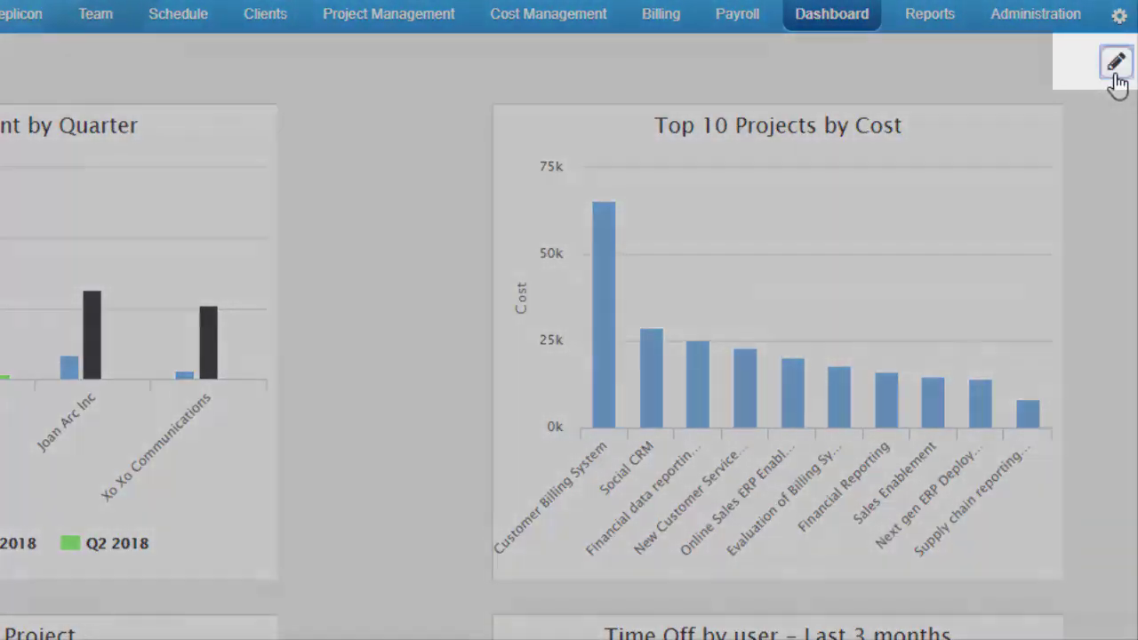
# Put the dashboard into edit mode and start adding a new chart.
pyautogui.click(1116, 71)
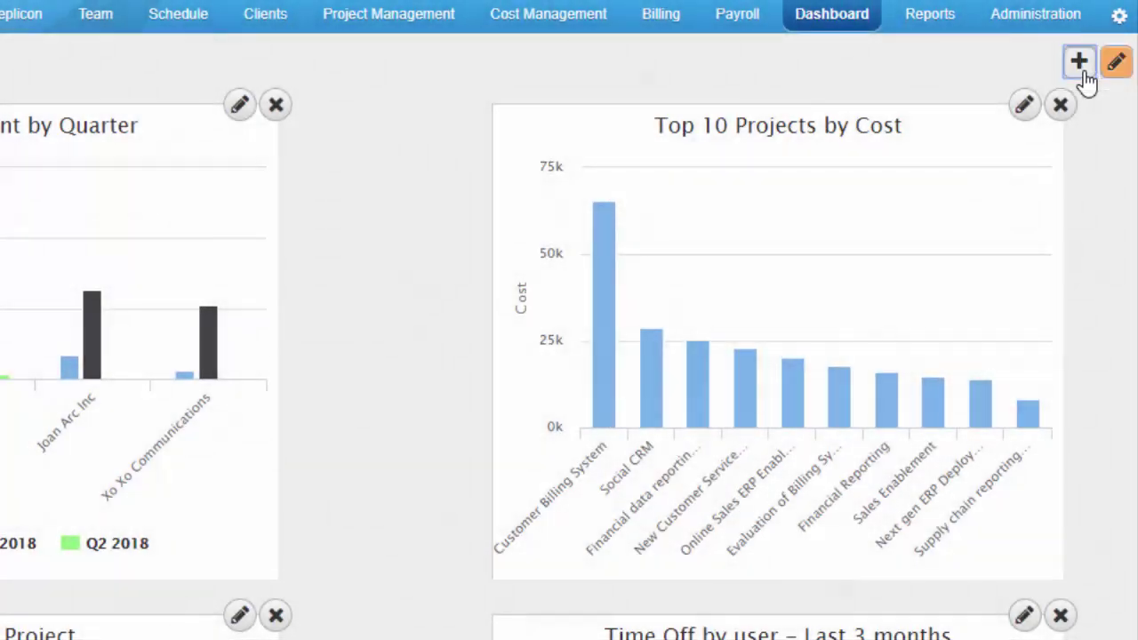
pyautogui.click(1084, 72)
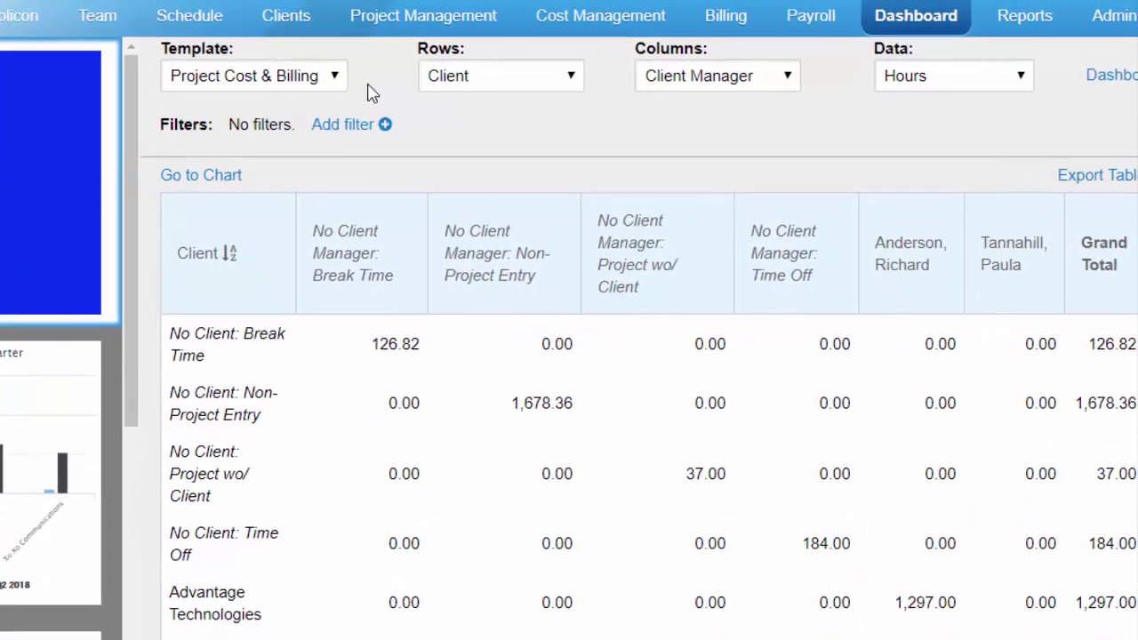
# Browse the report templates and data measures, trying the Productivity Target template.
pyautogui.click(291, 85)
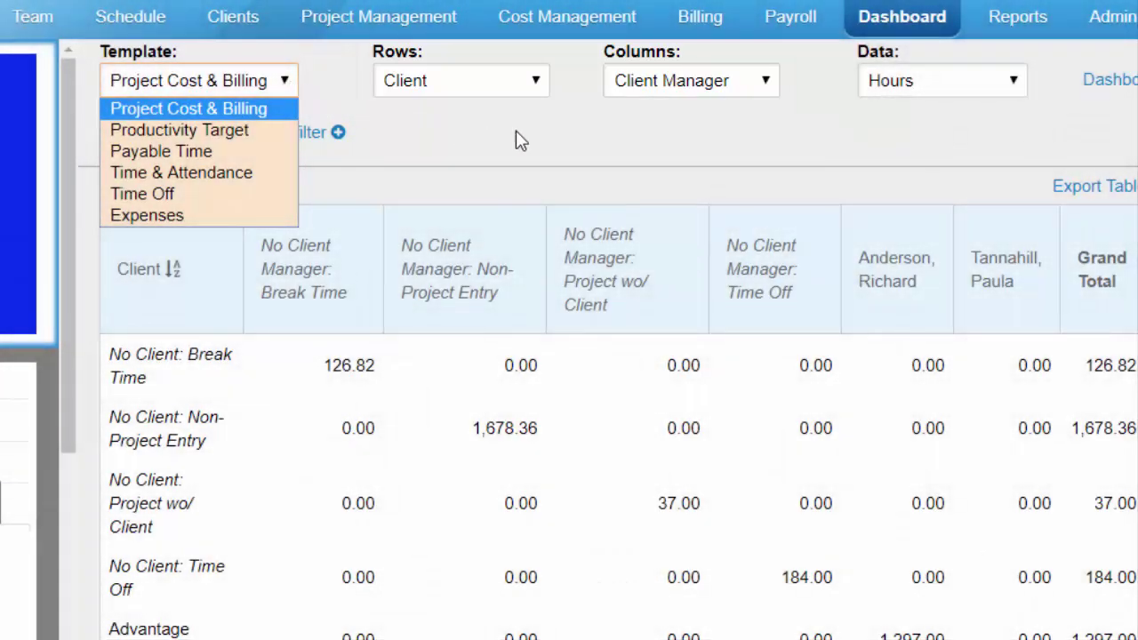
pyautogui.click(1022, 86)
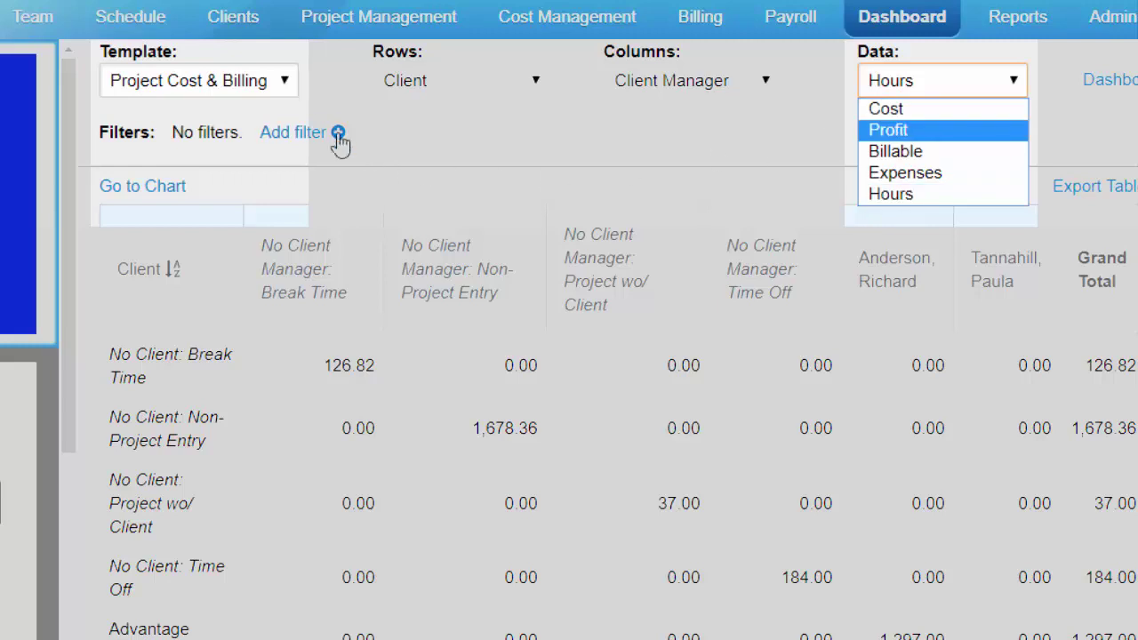
pyautogui.click(287, 83)
pyautogui.click(287, 87)
pyautogui.click(291, 130)
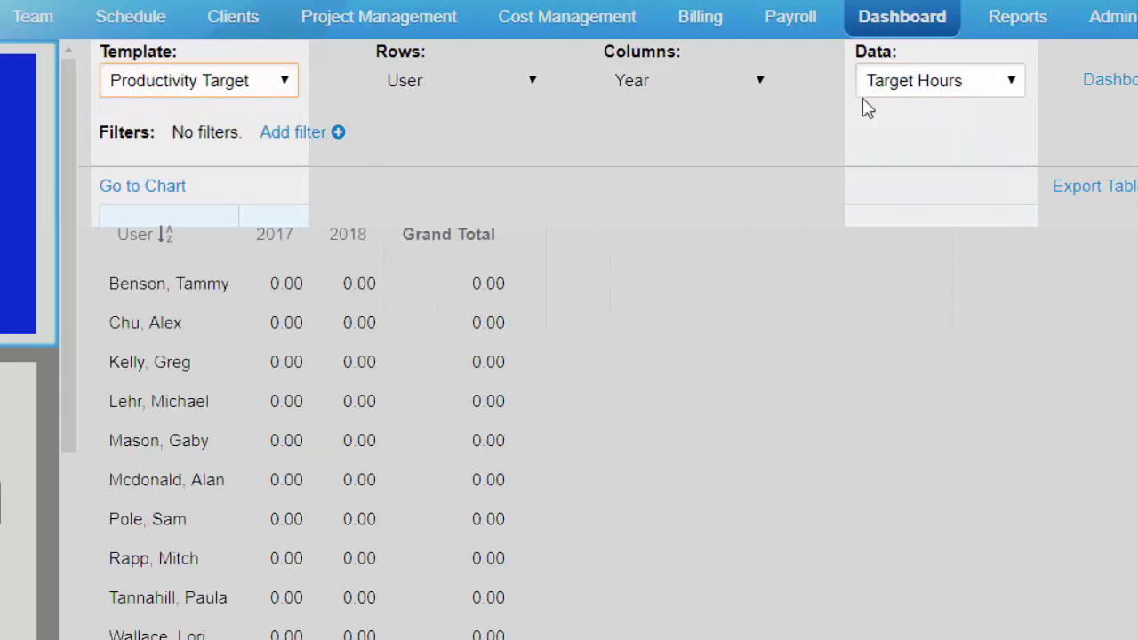
pyautogui.click(1001, 82)
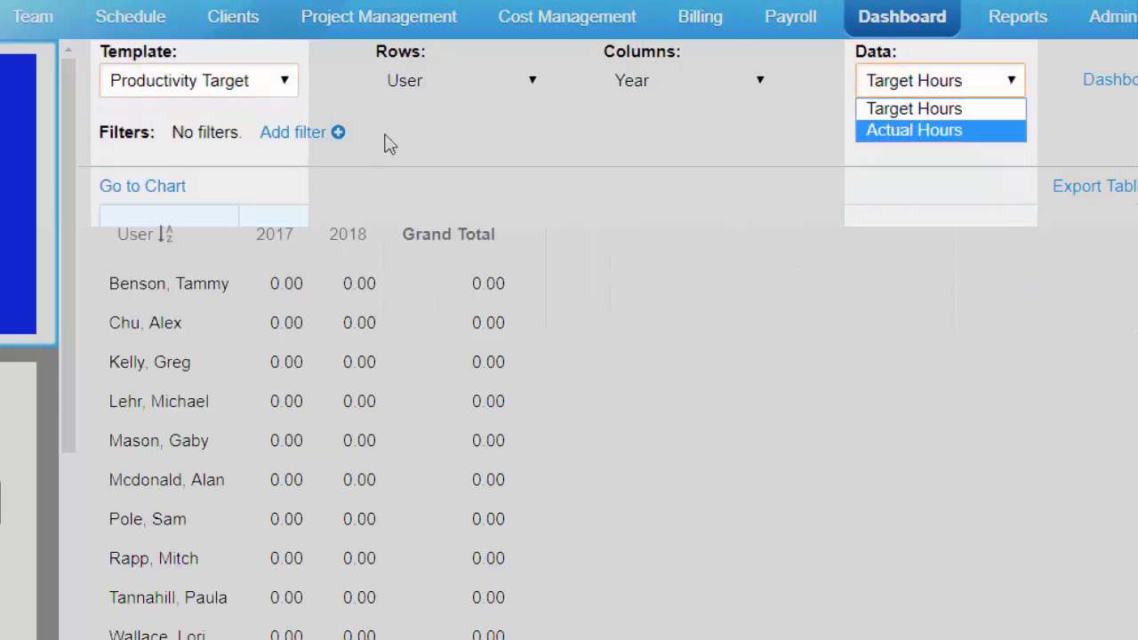
# Try the Payable Time template and its measures, then switch to Time & Attendance.
pyautogui.click(287, 88)
pyautogui.click(311, 151)
pyautogui.click(985, 78)
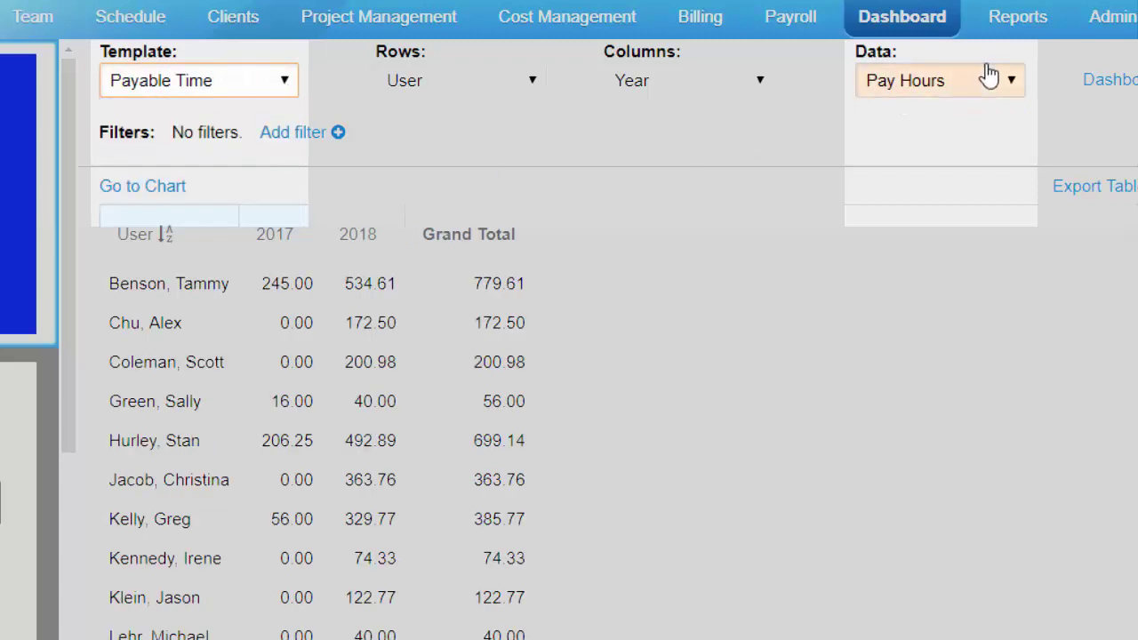
pyautogui.click(296, 91)
pyautogui.click(287, 172)
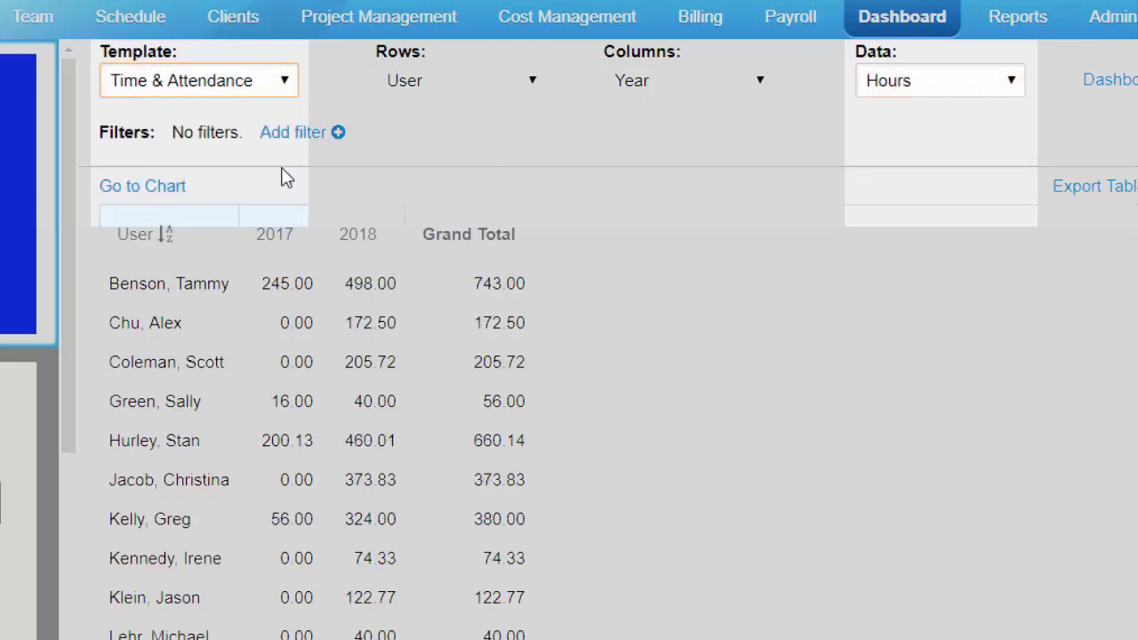
# Try Time Off and Expenses, then return to Time & Attendance and view row groupings.
pyautogui.click(281, 87)
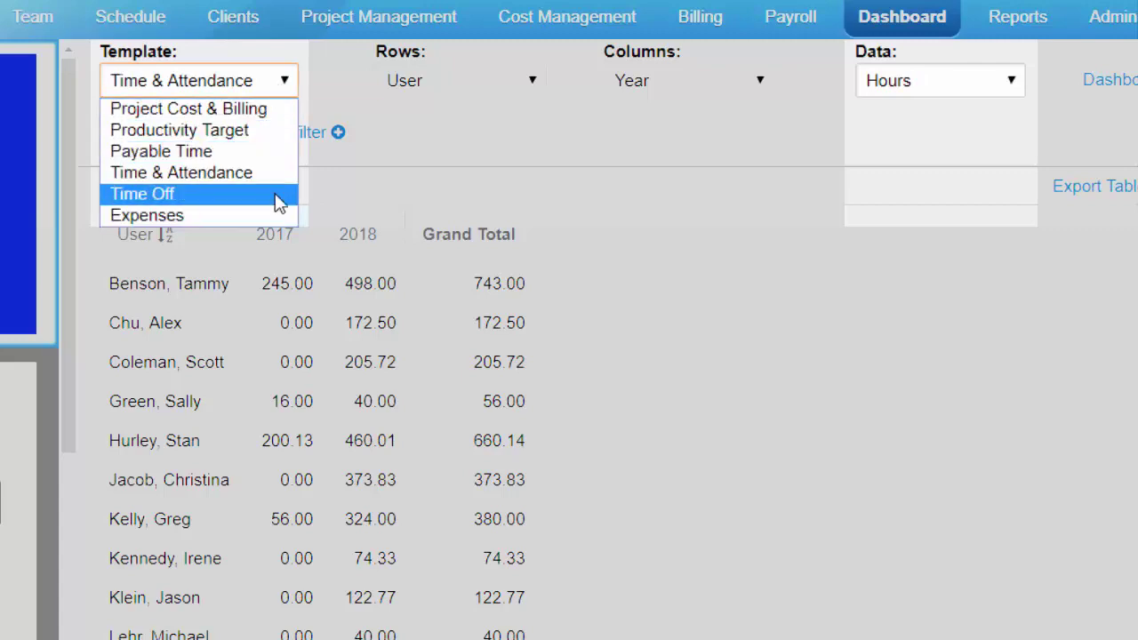
pyautogui.click(274, 194)
pyautogui.click(294, 89)
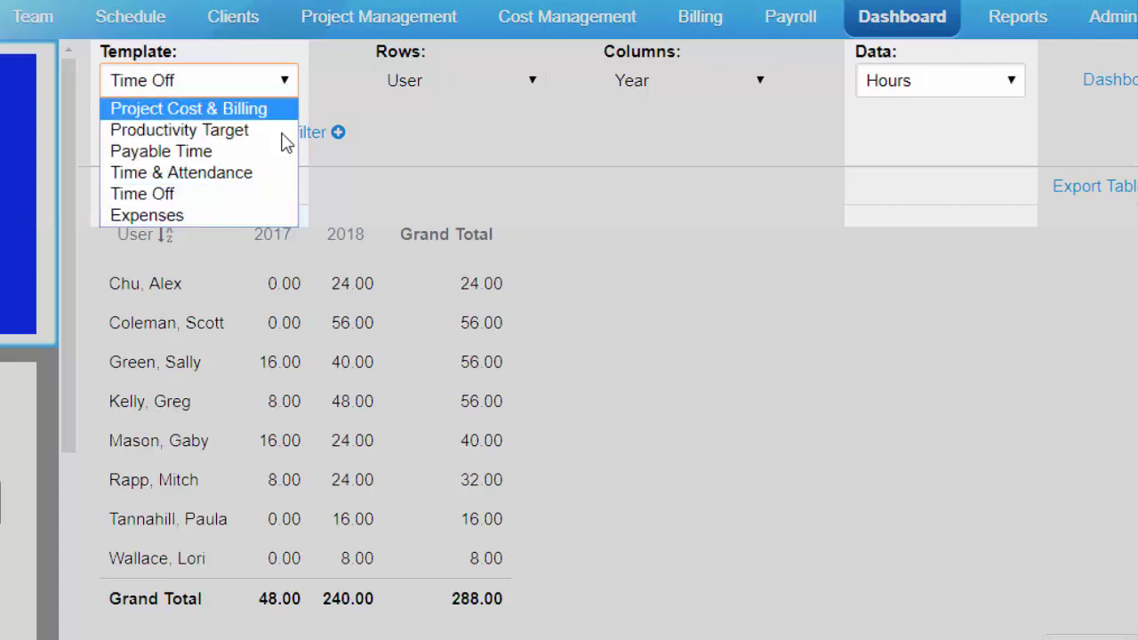
pyautogui.click(272, 217)
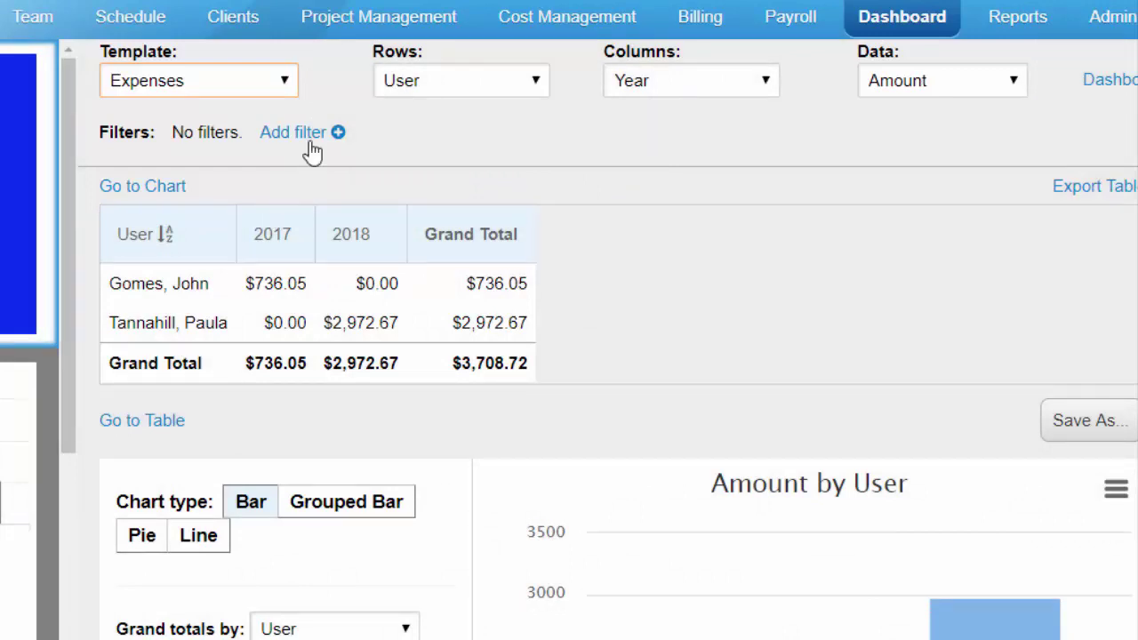
pyautogui.click(294, 87)
pyautogui.click(285, 175)
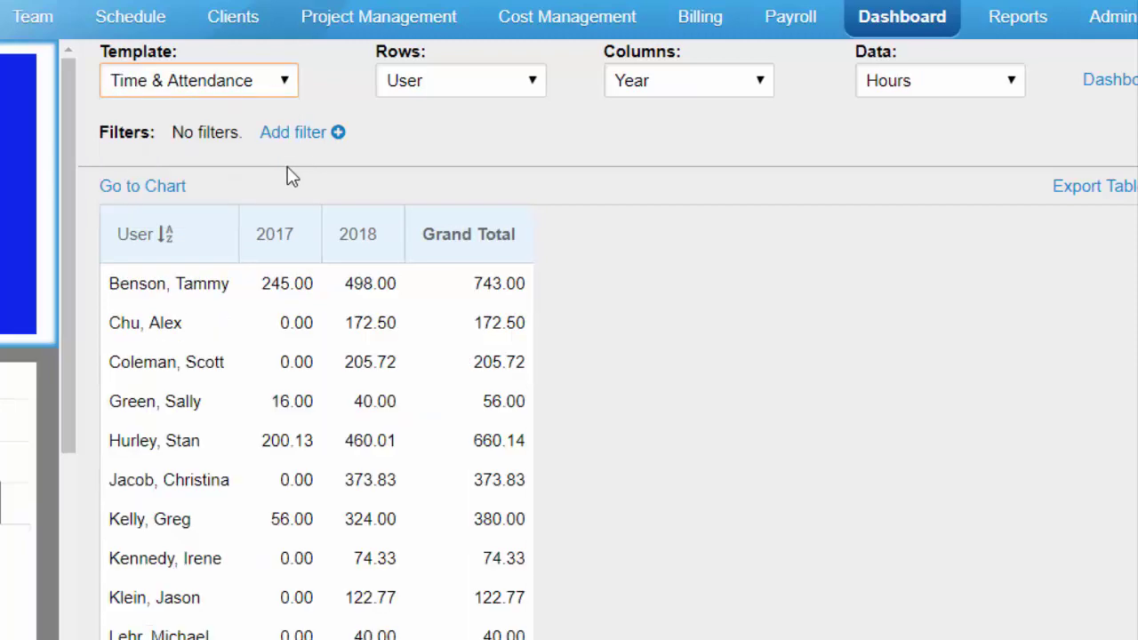
pyautogui.click(532, 85)
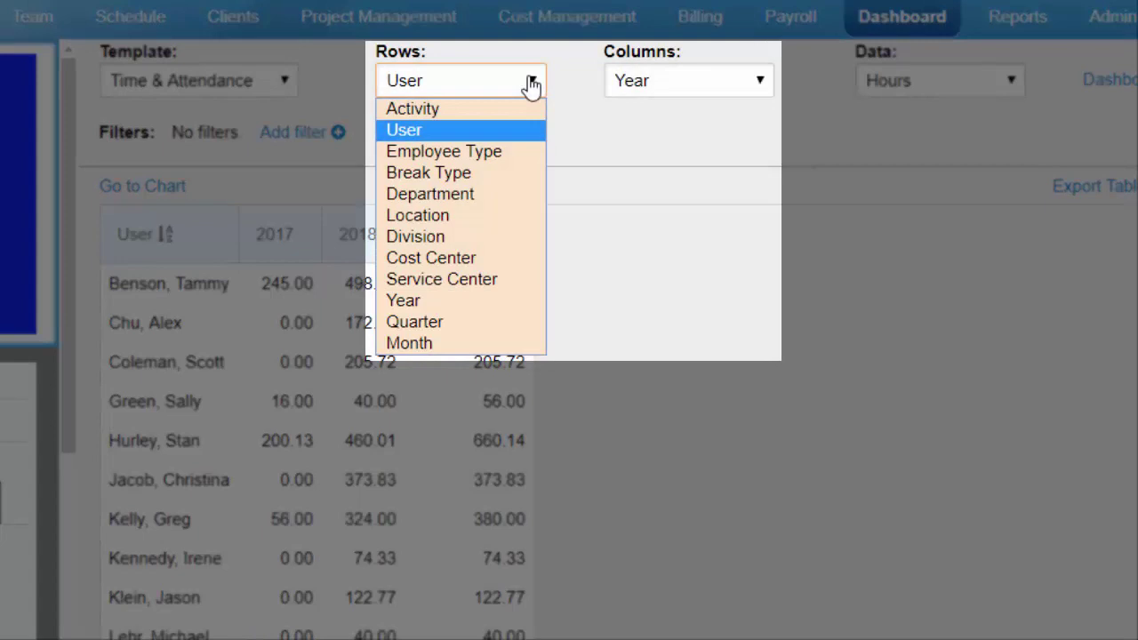
# Check column groupings and reselect Time & Attendance, showing Department rows by Year (6,005.40 hours).
pyautogui.click(756, 81)
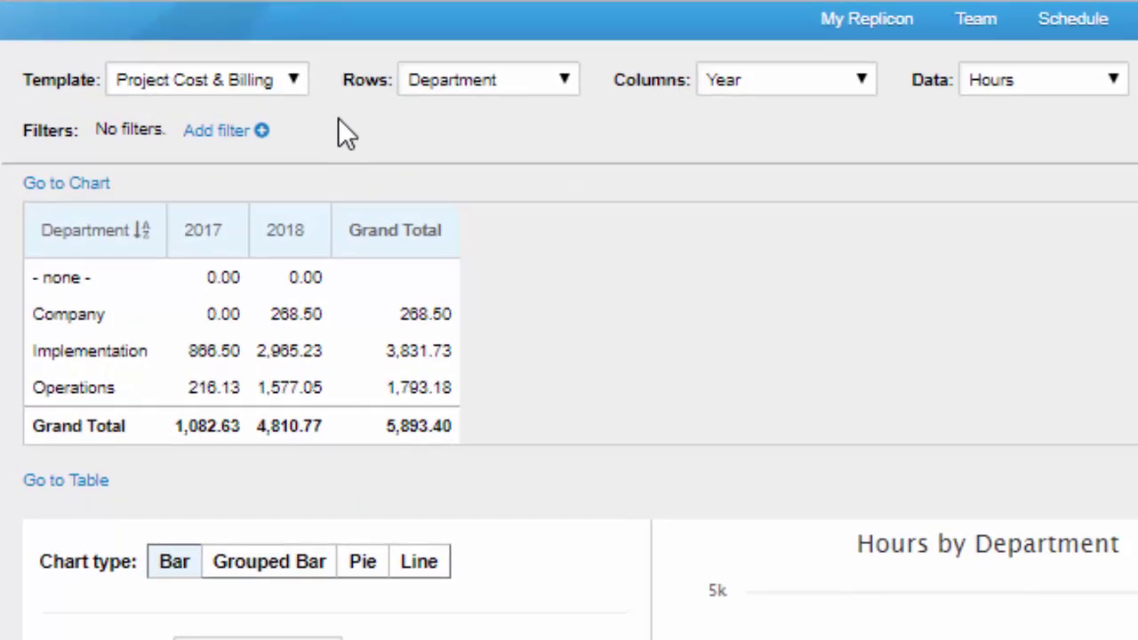
pyautogui.click(294, 82)
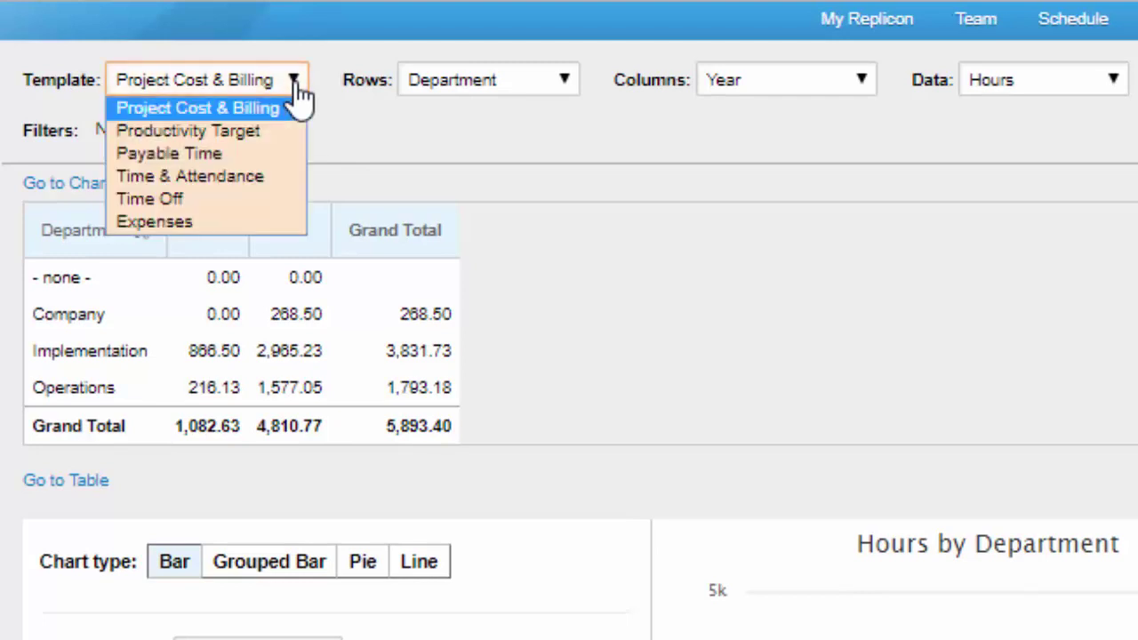
pyautogui.click(282, 176)
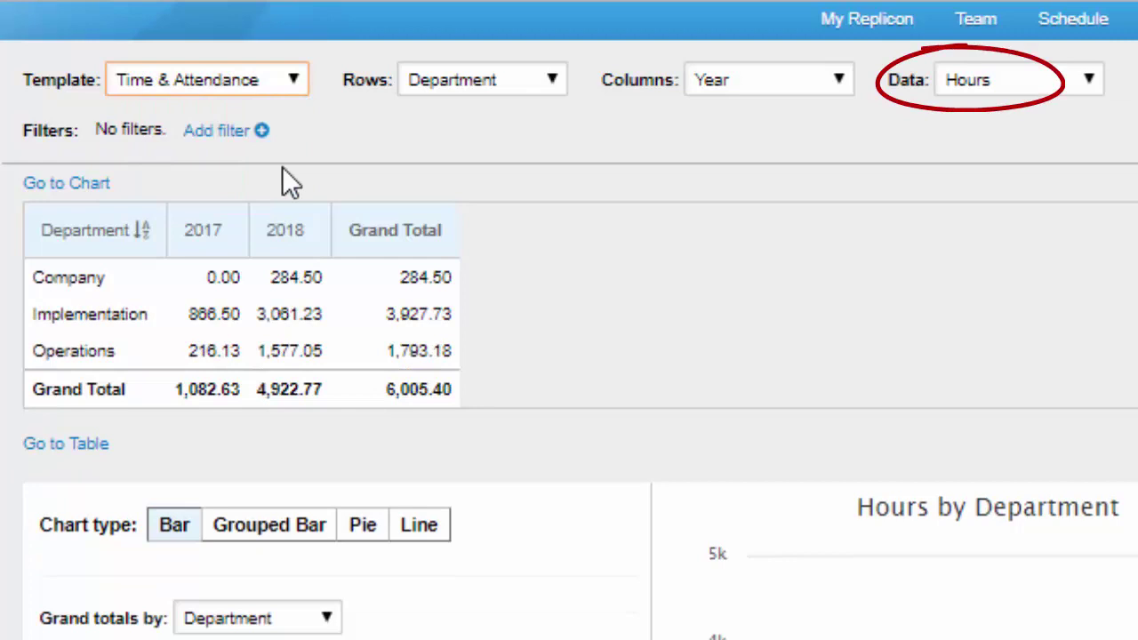
# Group the table rows by Activity and the columns by Quarter.
pyautogui.click(545, 82)
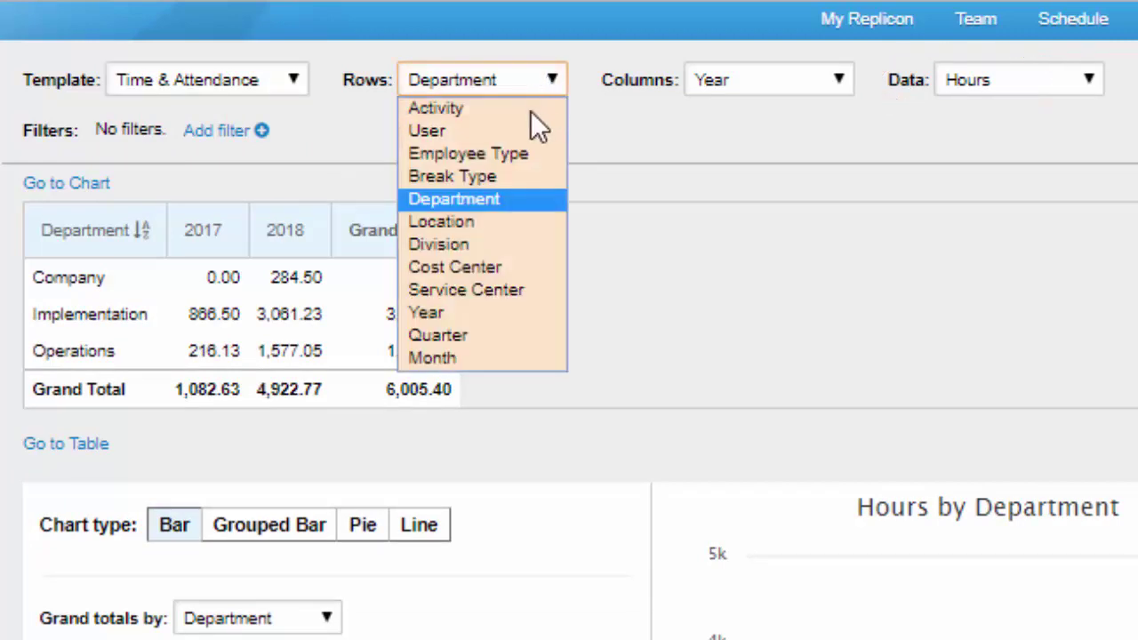
pyautogui.click(527, 114)
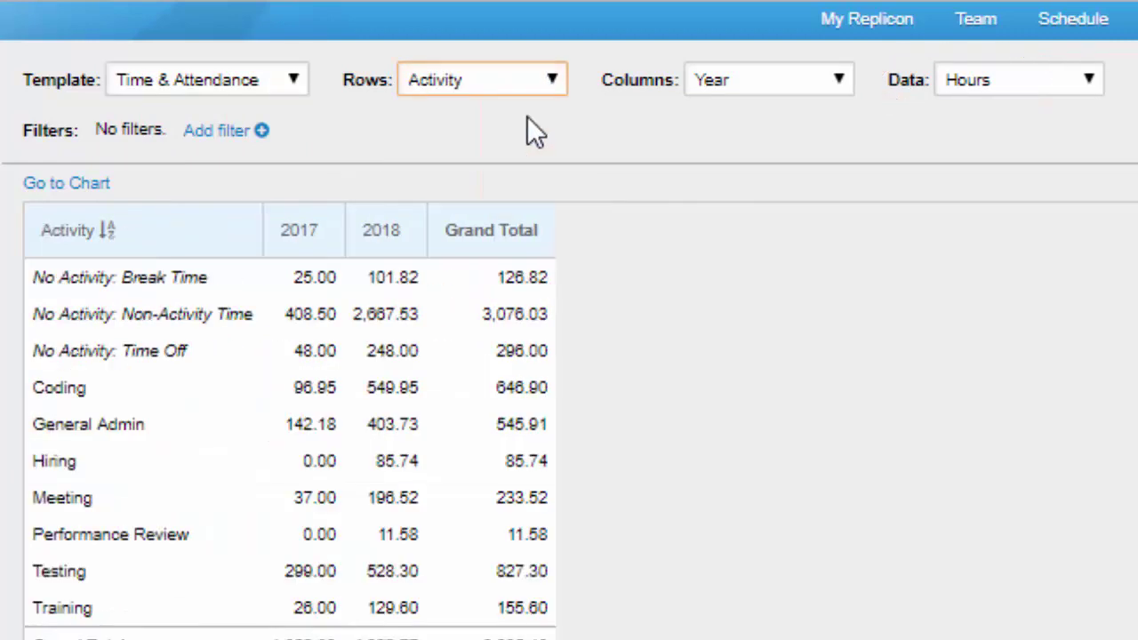
pyautogui.click(835, 87)
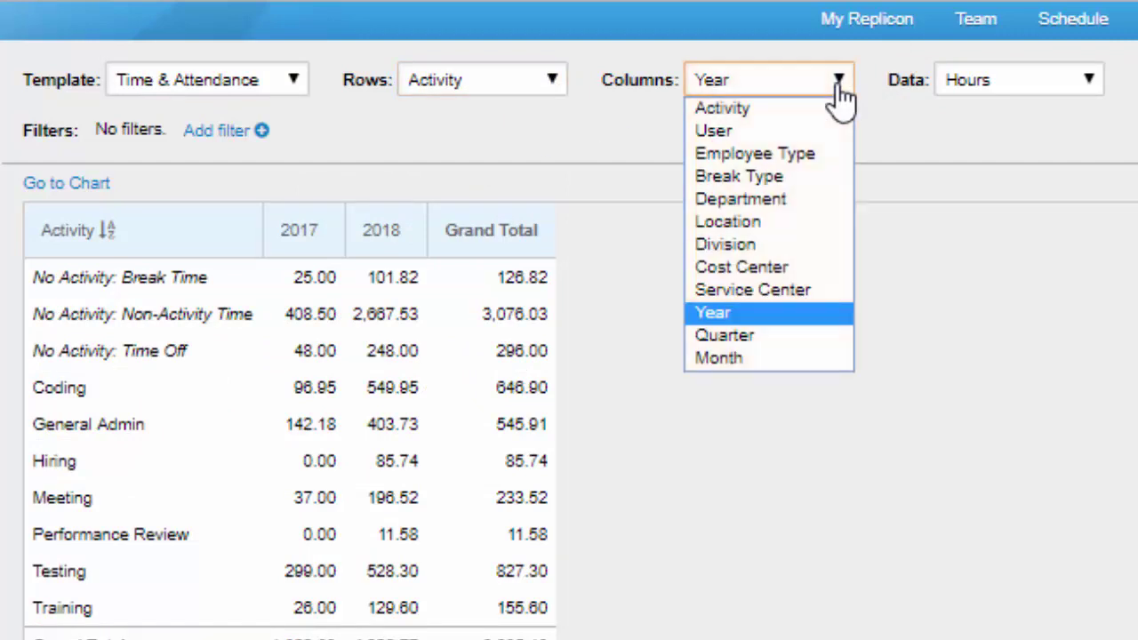
pyautogui.click(814, 337)
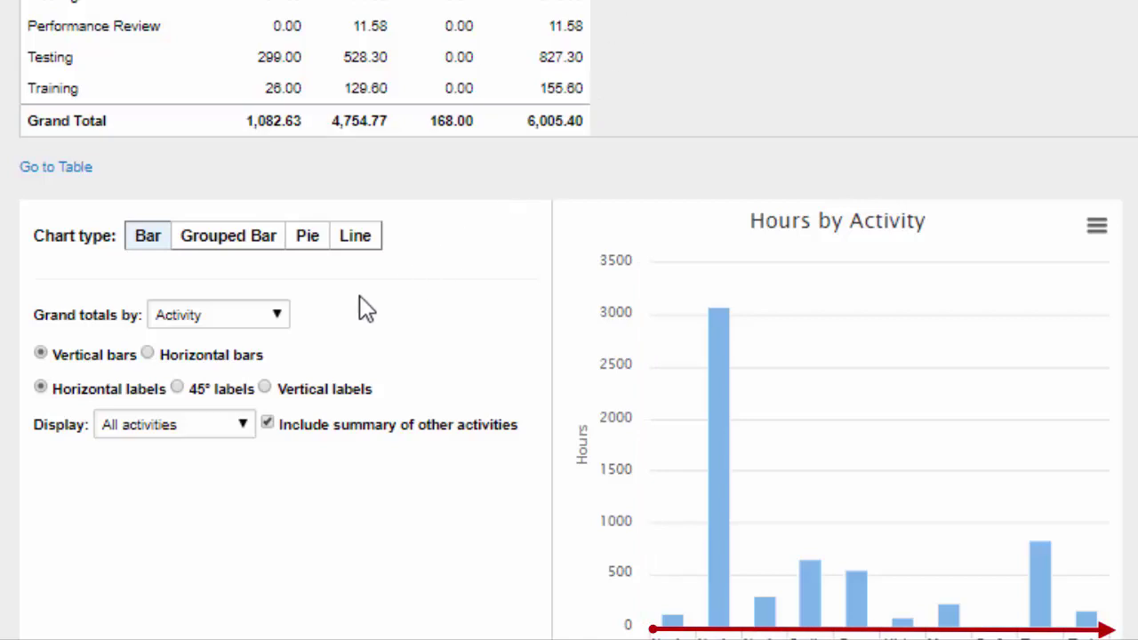
# Total by Quarter, try grouped bars with Activity on the X-axis, then make it a pie.
pyautogui.click(277, 316)
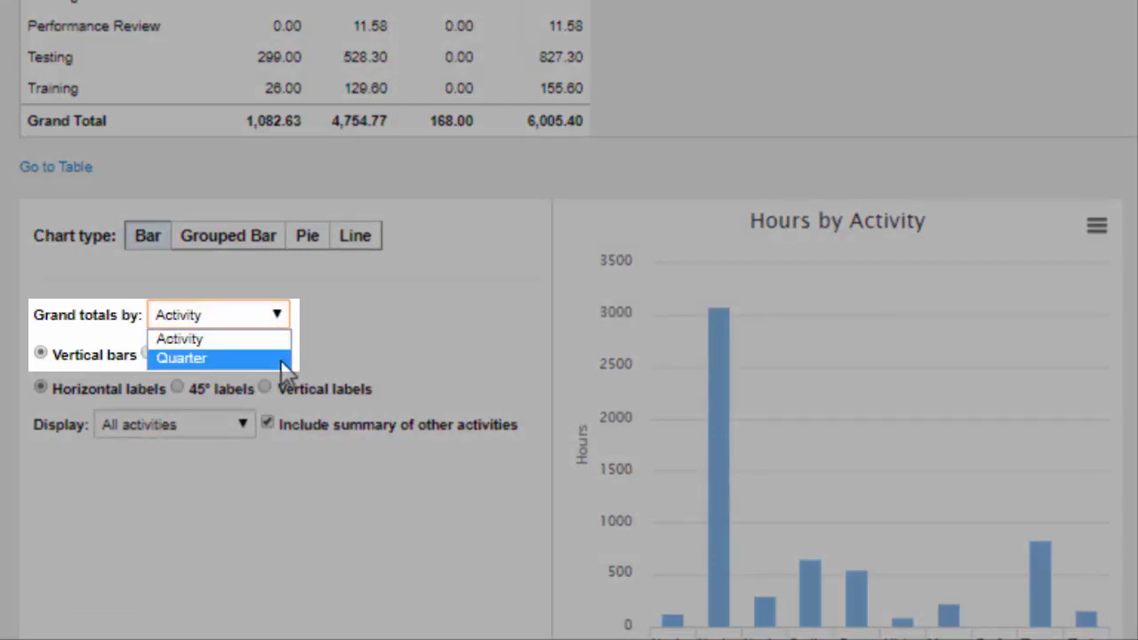
pyautogui.click(223, 357)
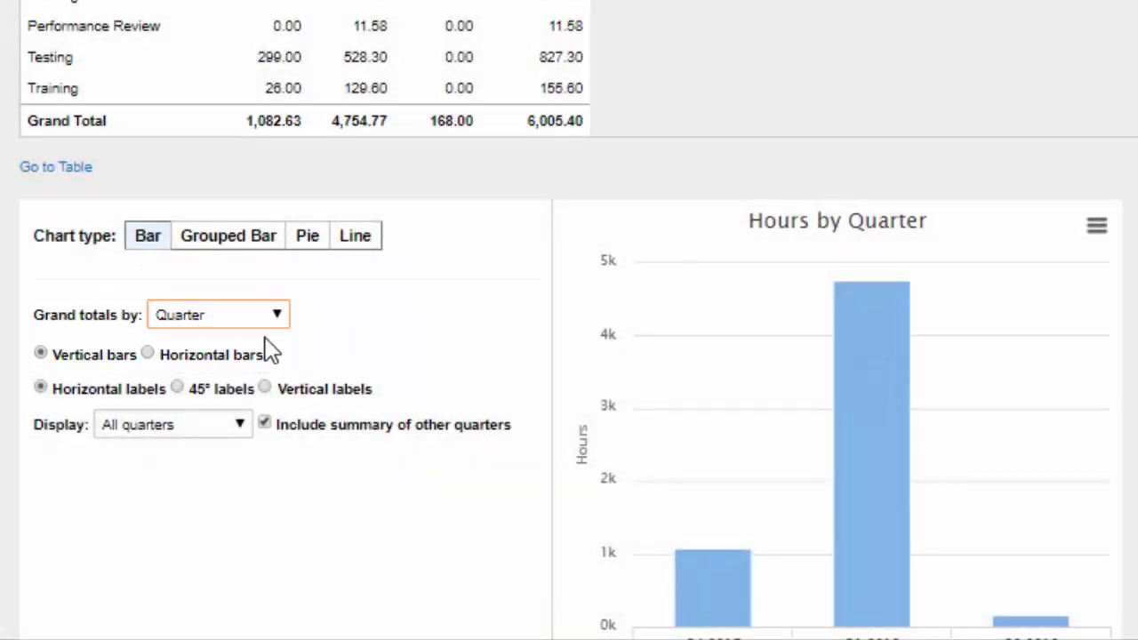
pyautogui.click(252, 244)
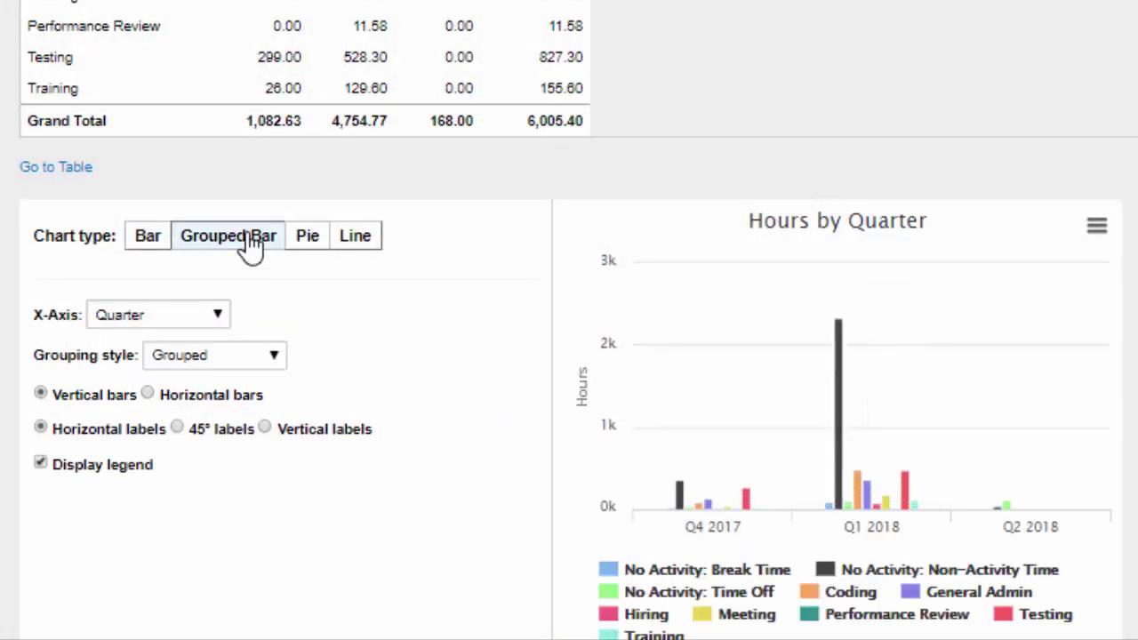
pyautogui.click(219, 318)
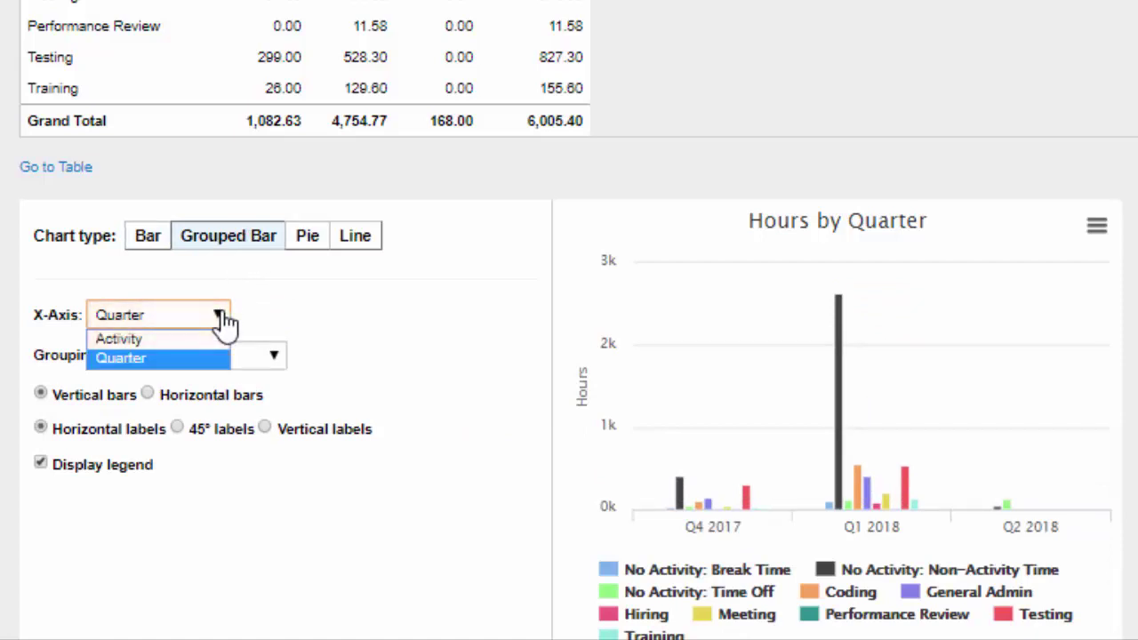
pyautogui.click(225, 342)
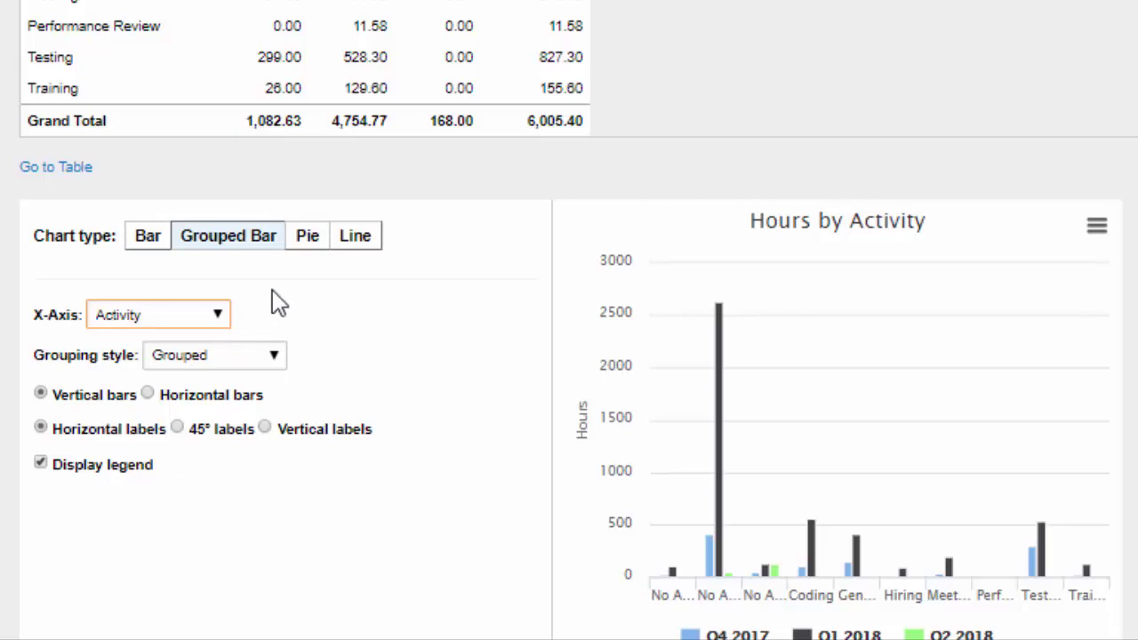
pyautogui.click(310, 249)
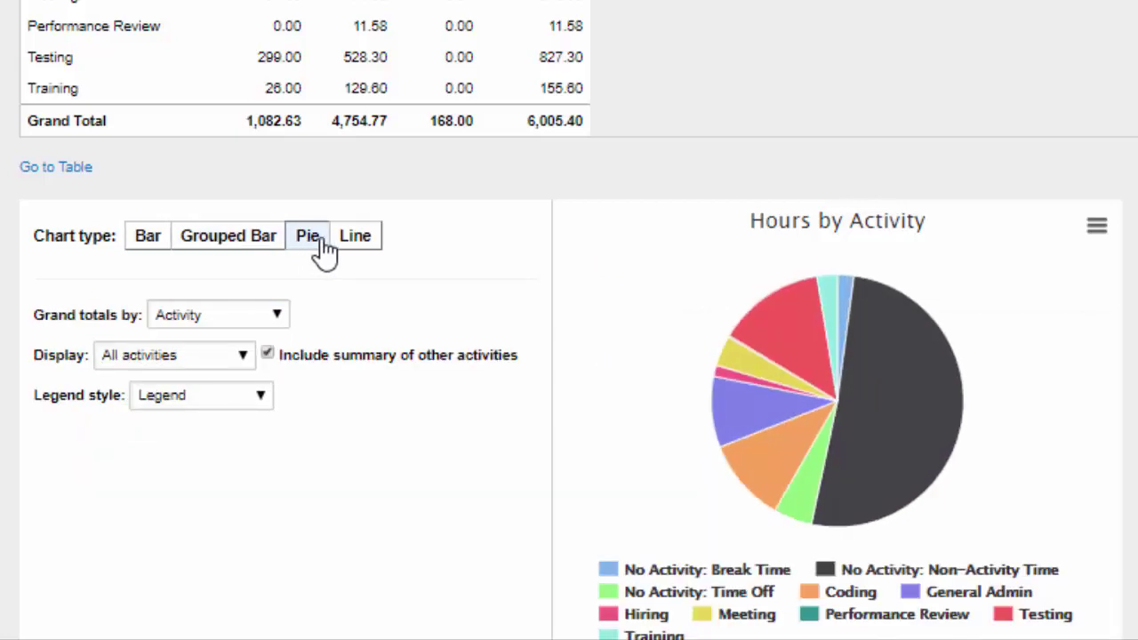
pyautogui.click(357, 247)
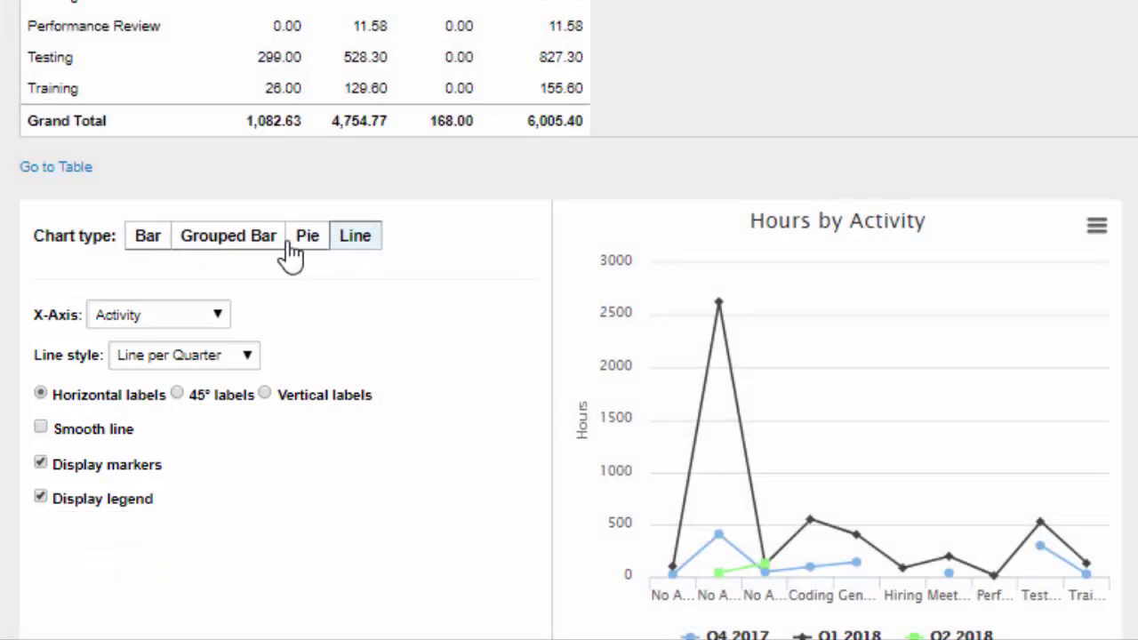
pyautogui.click(293, 252)
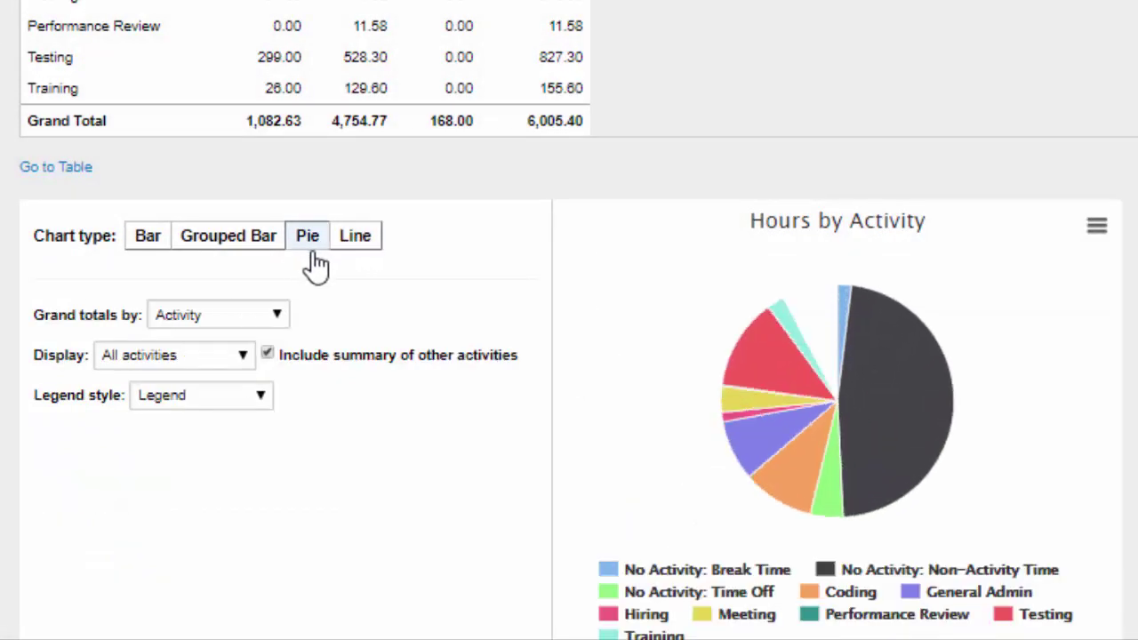
pyautogui.moveTo(927, 404)
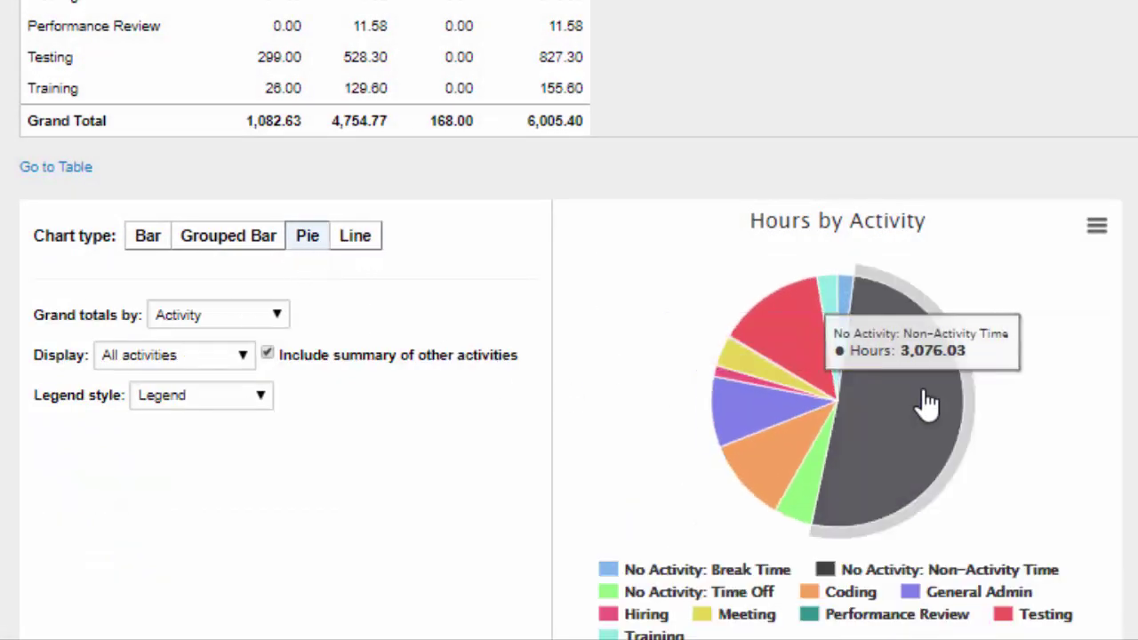
pyautogui.moveTo(812, 473)
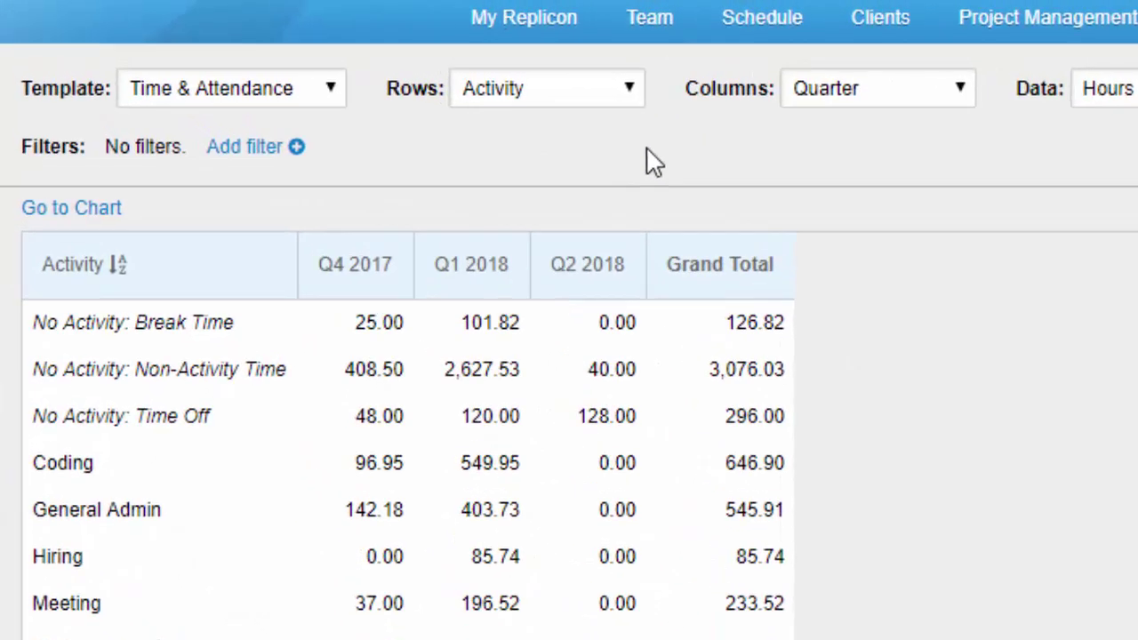
pyautogui.click(632, 105)
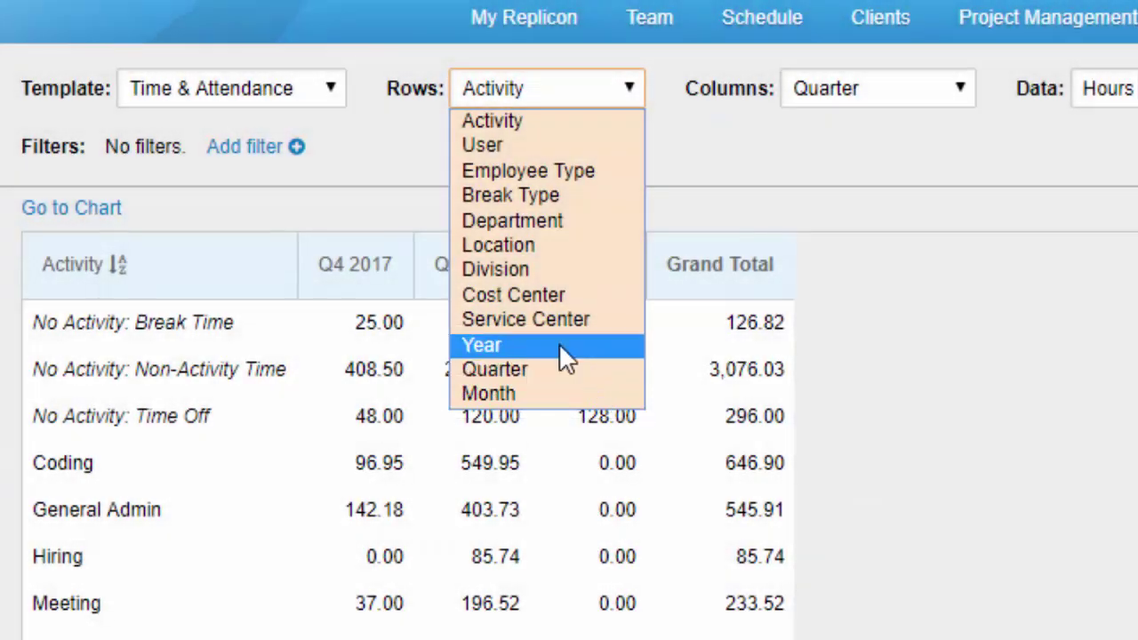
pyautogui.click(397, 147)
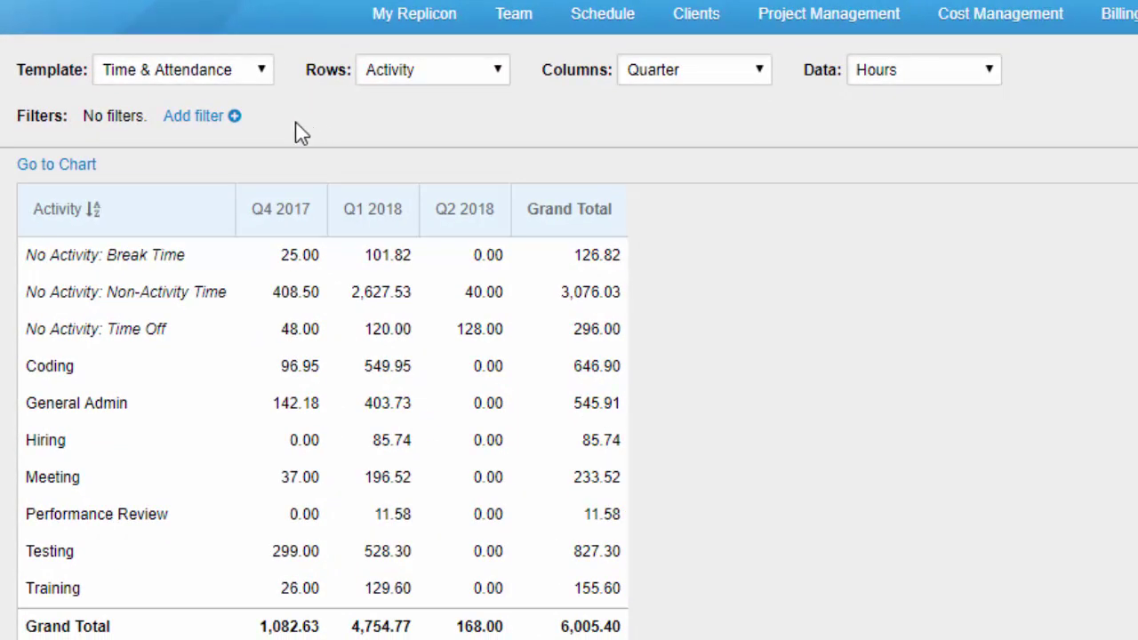
# Add a Date filter limiting the report to the Last 12 months.
pyautogui.click(234, 117)
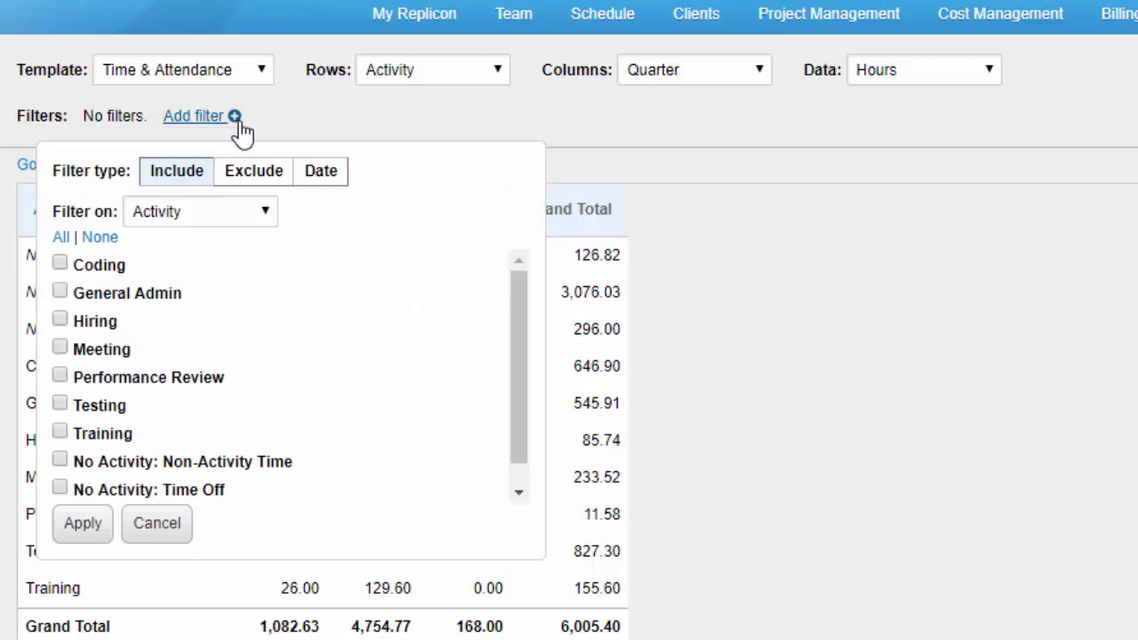
pyautogui.click(325, 188)
pyautogui.click(263, 216)
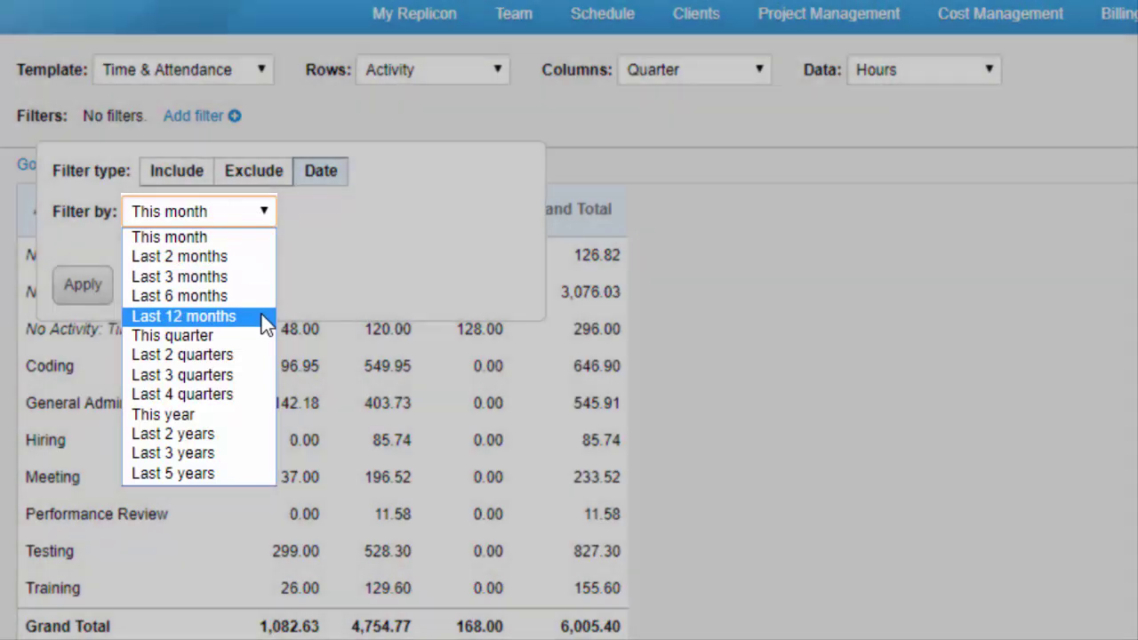
pyautogui.click(263, 318)
pyautogui.click(85, 286)
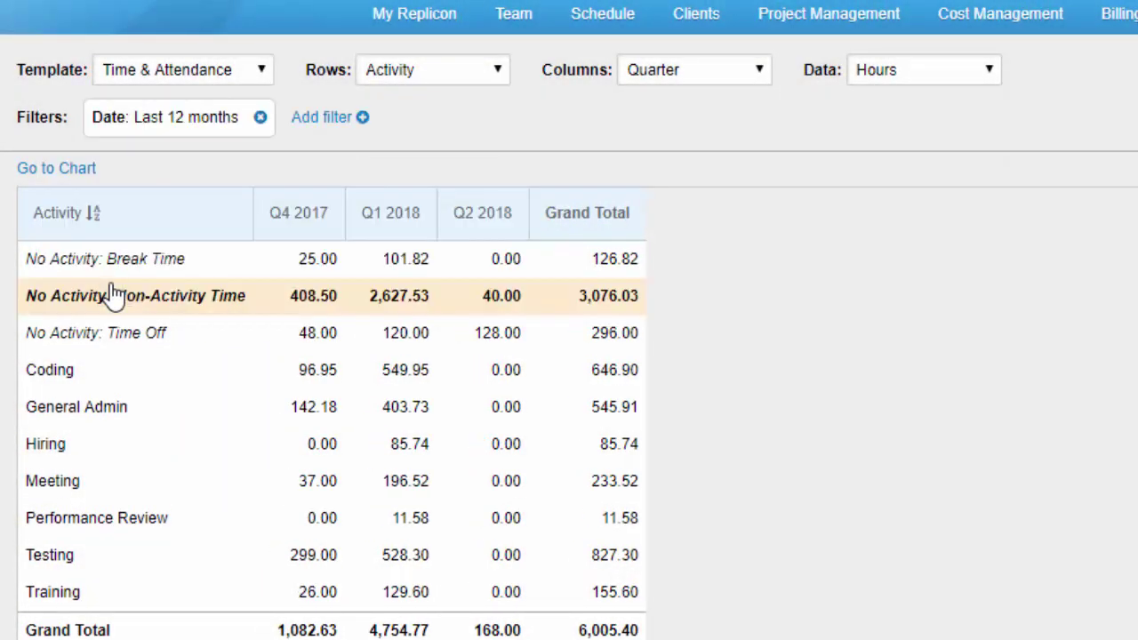
# Add an Activity filter excluding General Admin, Hiring and Meeting.
pyautogui.click(362, 120)
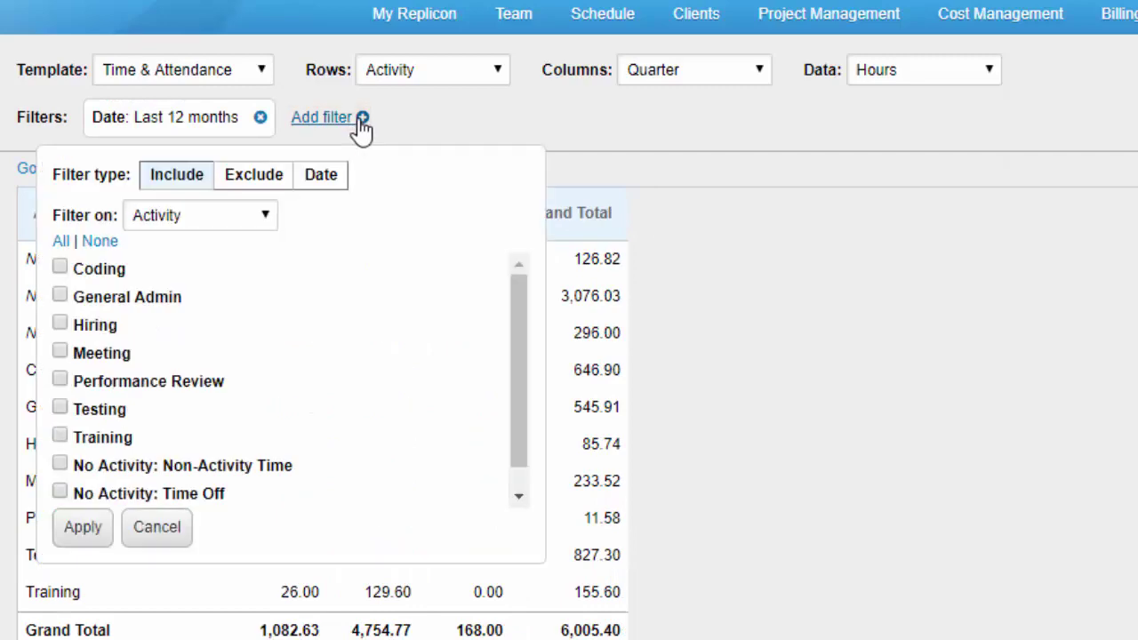
pyautogui.click(271, 224)
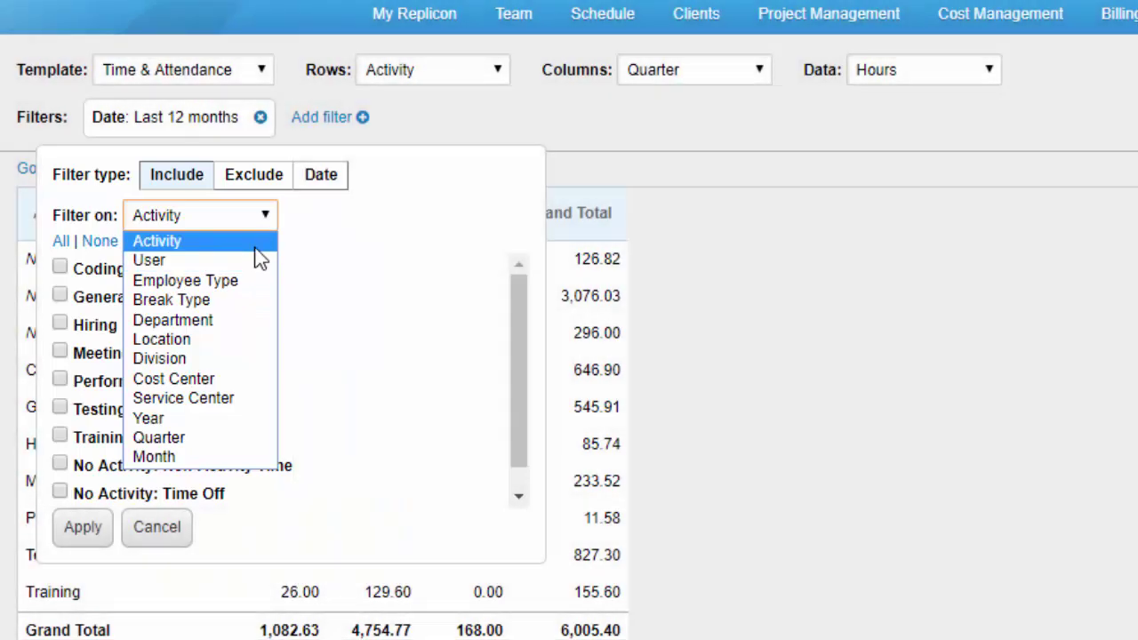
pyautogui.click(254, 245)
pyautogui.click(59, 297)
pyautogui.click(60, 324)
pyautogui.click(60, 353)
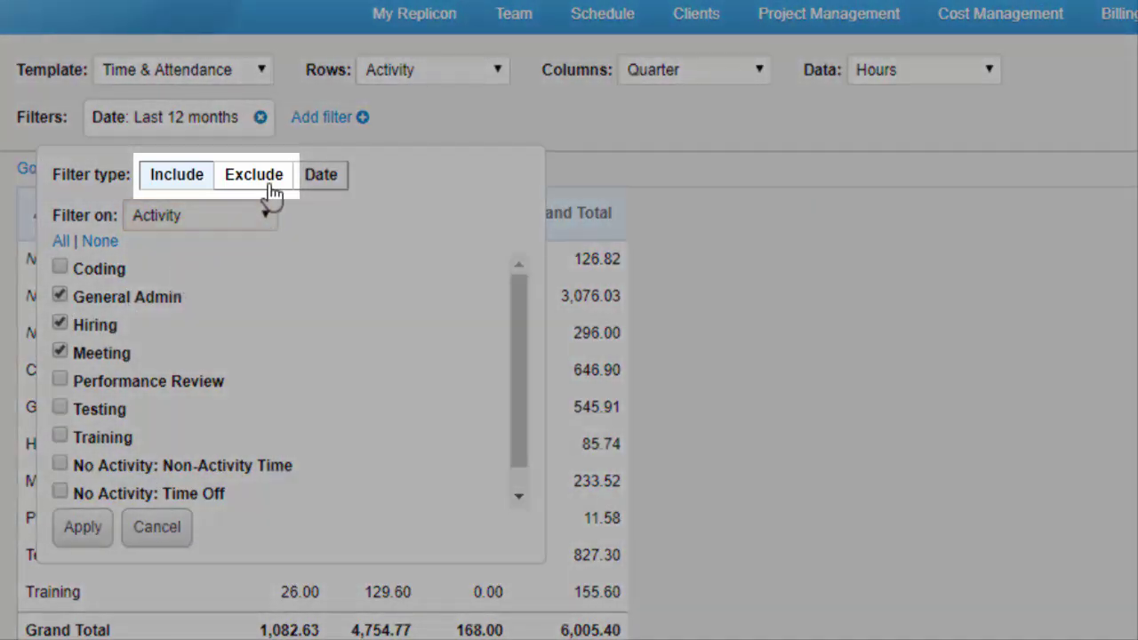
pyautogui.click(272, 194)
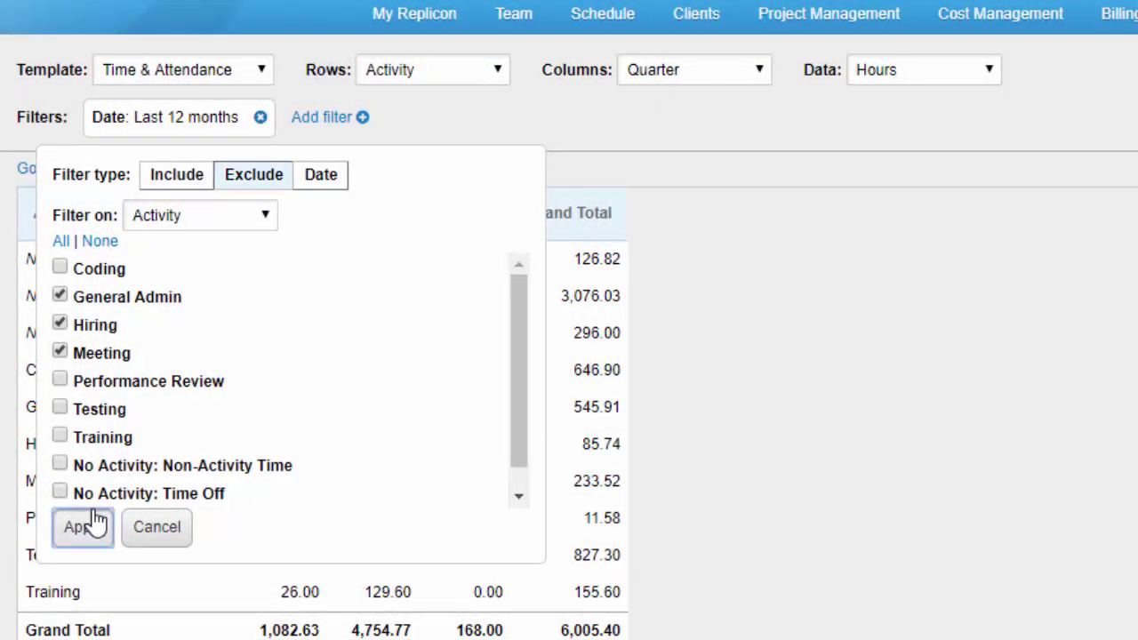
pyautogui.click(89, 525)
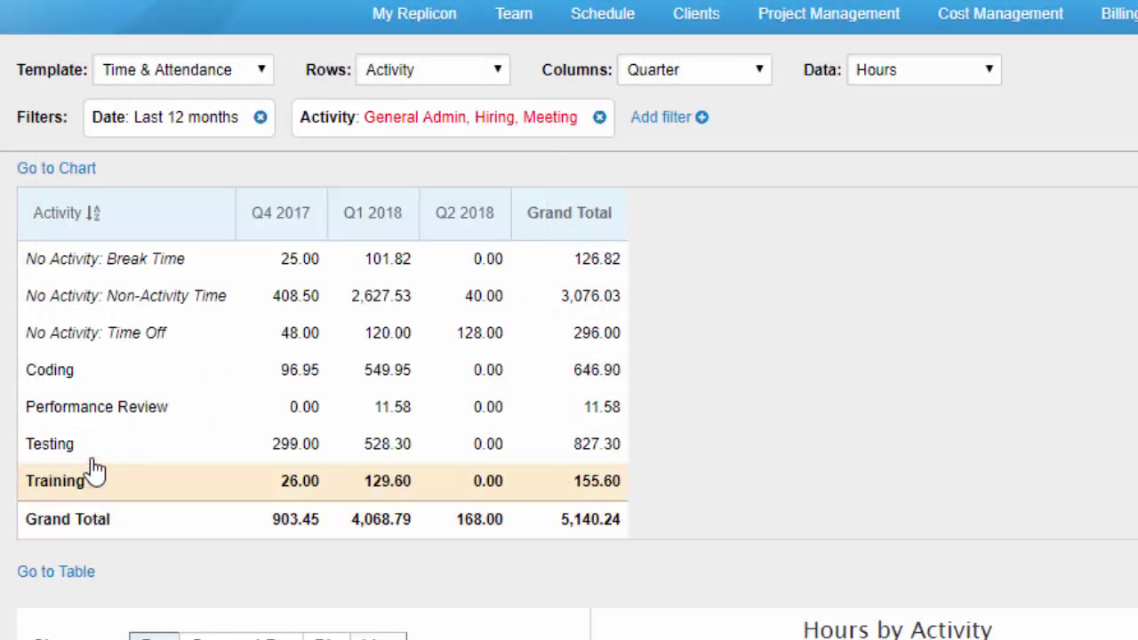
# Drill into the Performance Review and Hiring bars to see hours by user.
pyautogui.click(96, 421)
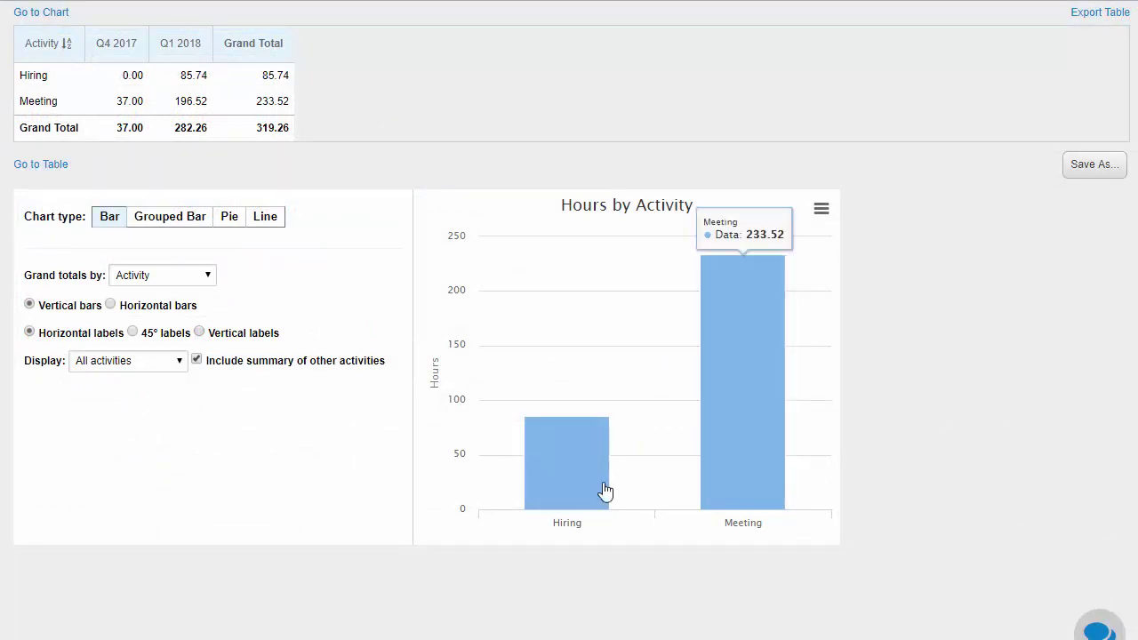
pyautogui.moveTo(590, 491)
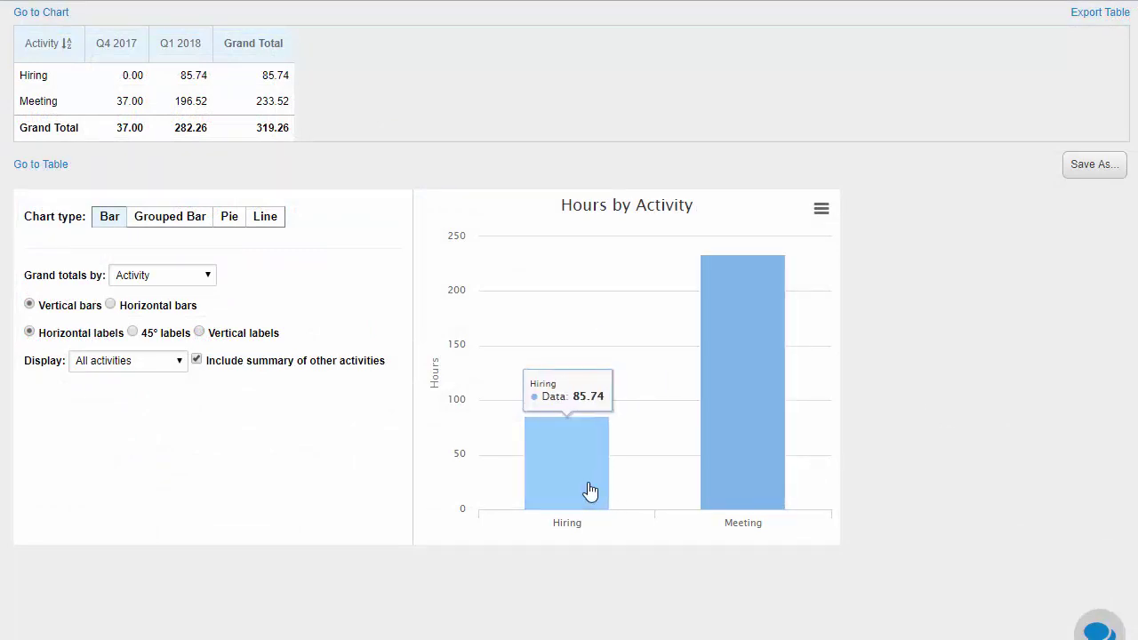
pyautogui.click(590, 491)
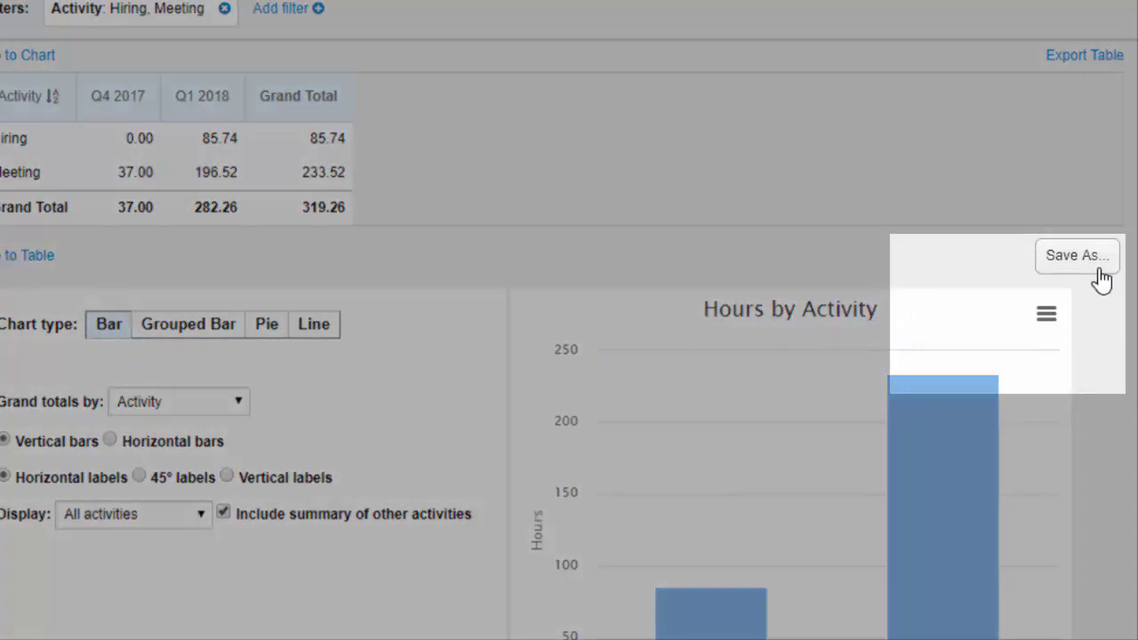
# Save the chart with the title 'Hrs/Activity' and open its export options.
pyautogui.click(1098, 277)
pyautogui.write('Hrs/Activity')
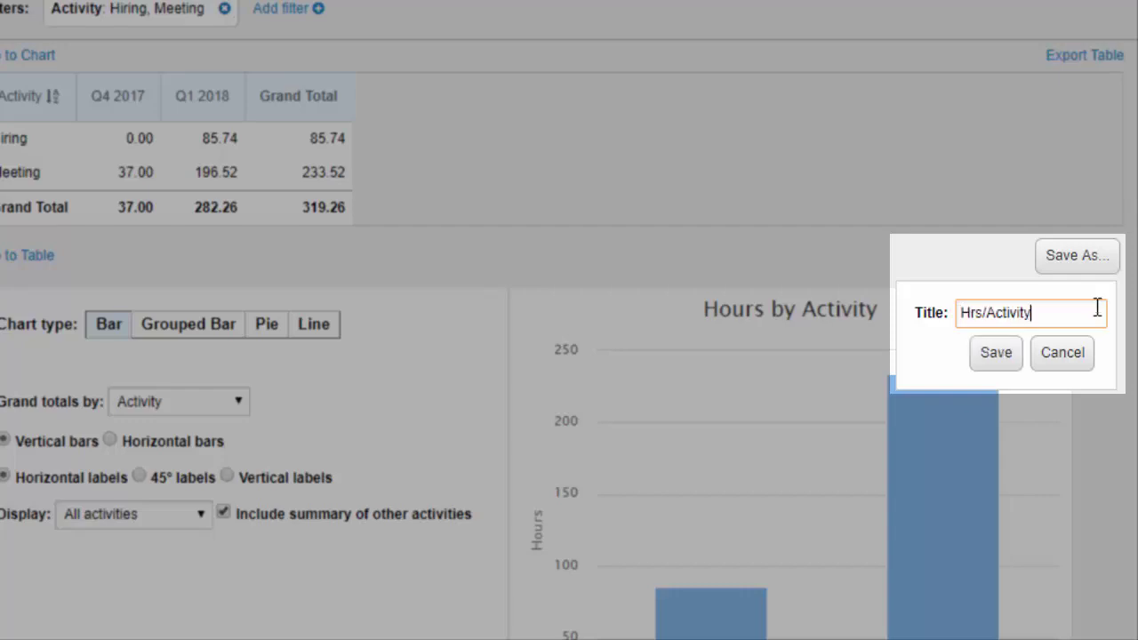
pyautogui.click(1001, 357)
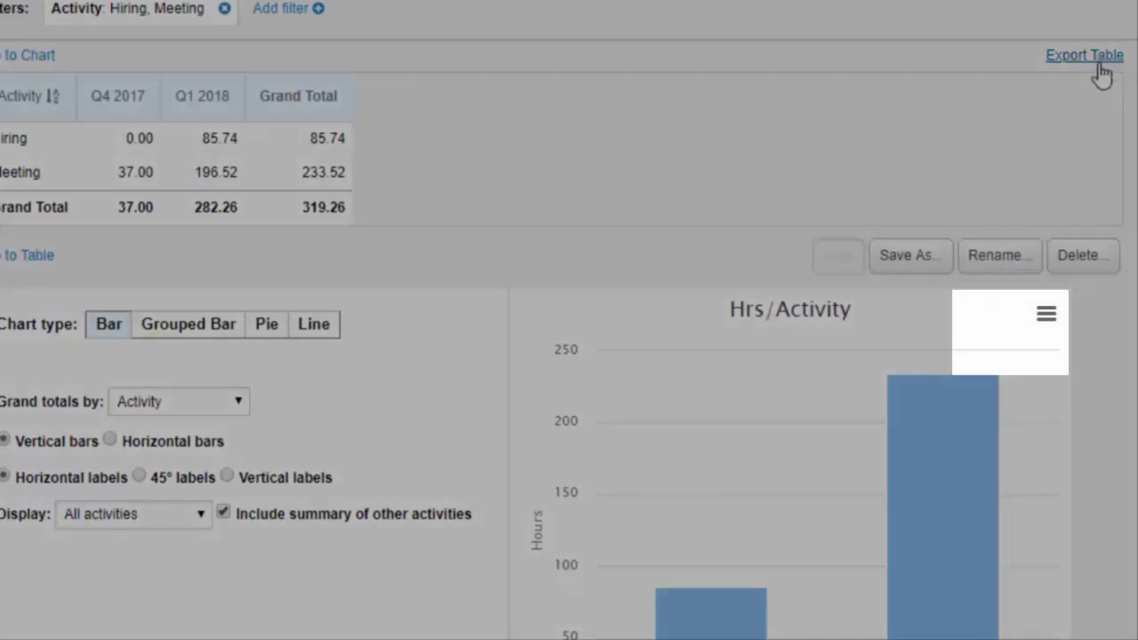
pyautogui.click(1037, 321)
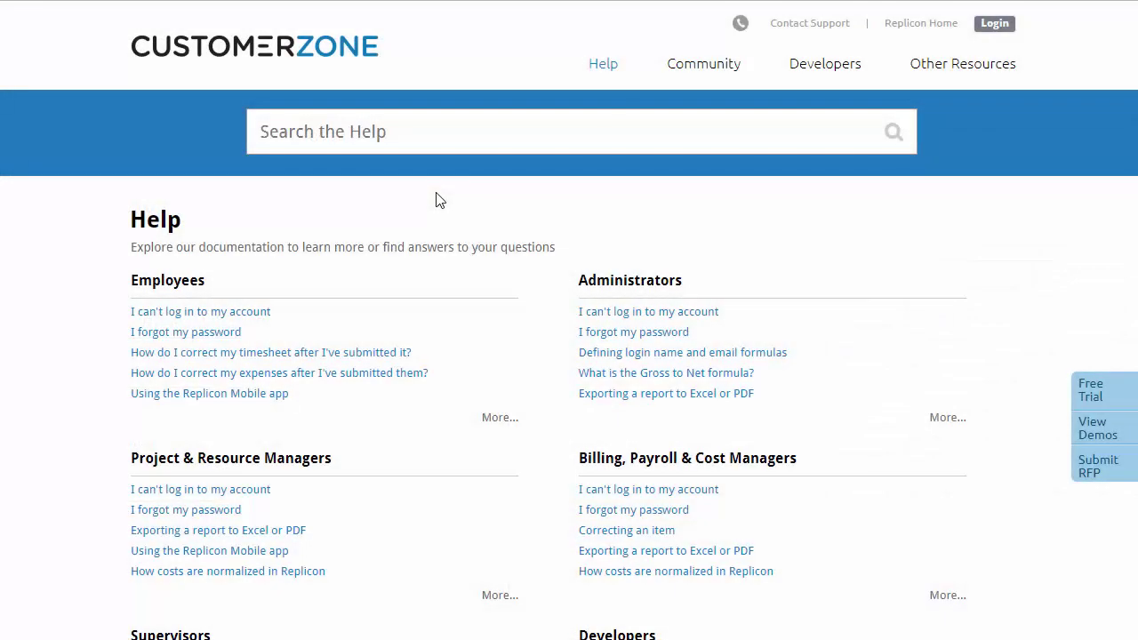
# Search the CustomerZone Help for 'dashboards'.
pyautogui.click(364, 140)
pyautogui.write('dashboards')
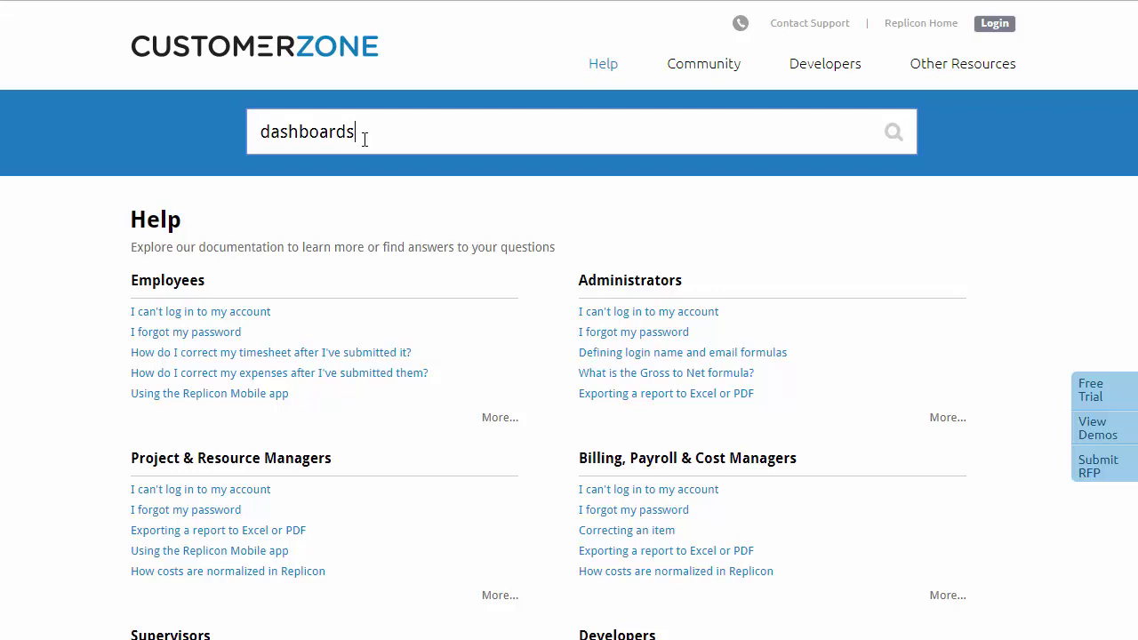
pyautogui.press('Return')
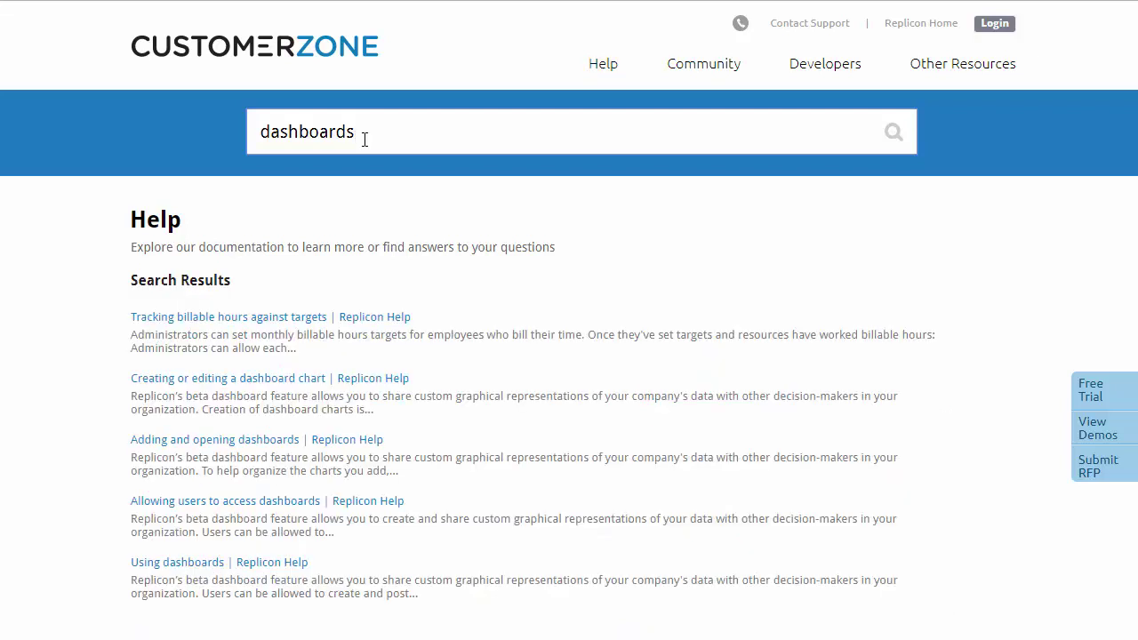